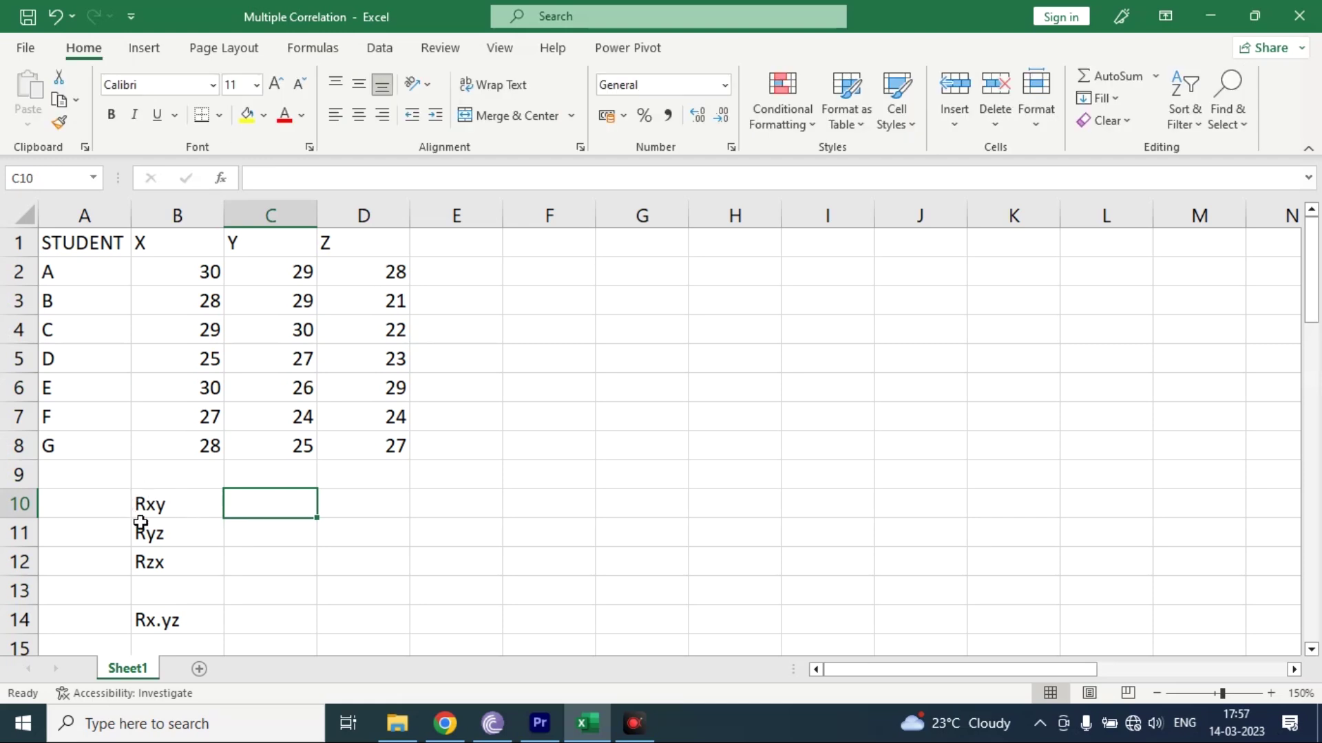
# Step: Calculate Rxy in C10 with the CORREL function, using B2:B8 as Array1 and C2:C8 as Array2
pyautogui.click(309, 50)
pyautogui.click(20, 117)
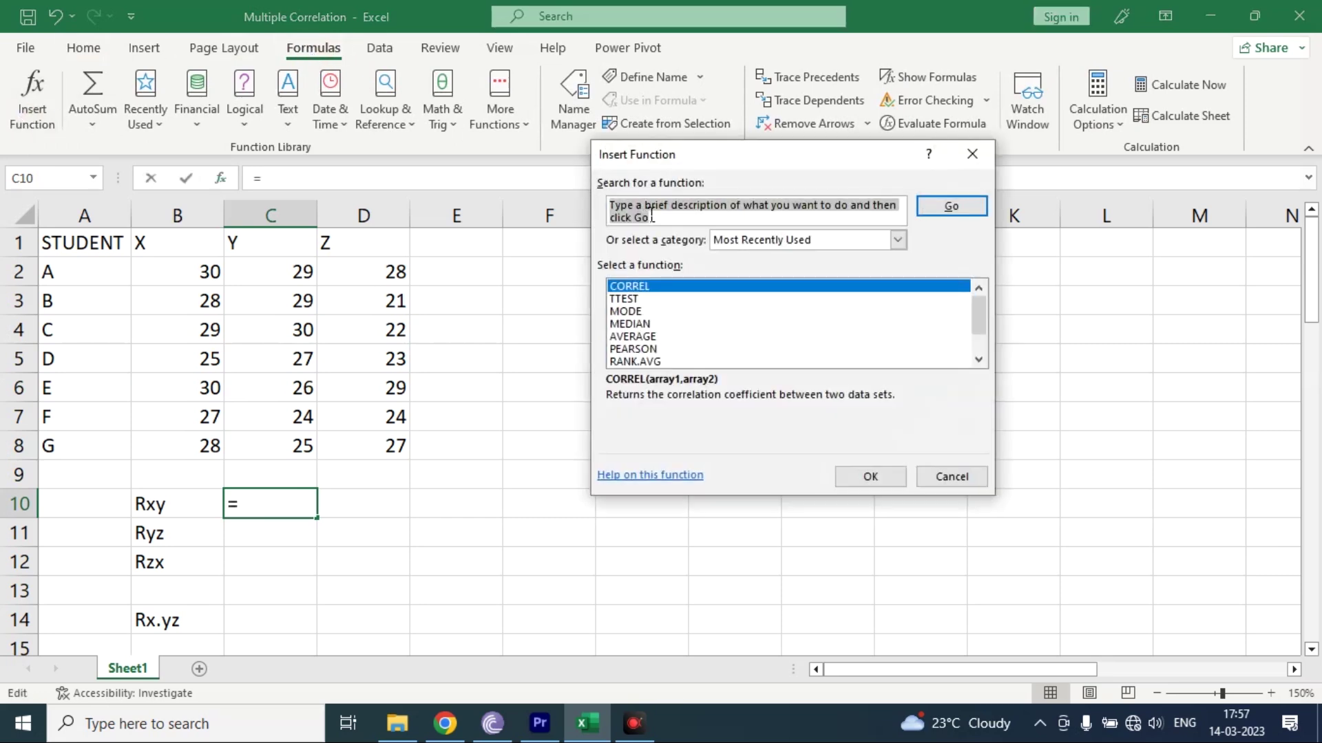
pyautogui.click(651, 216)
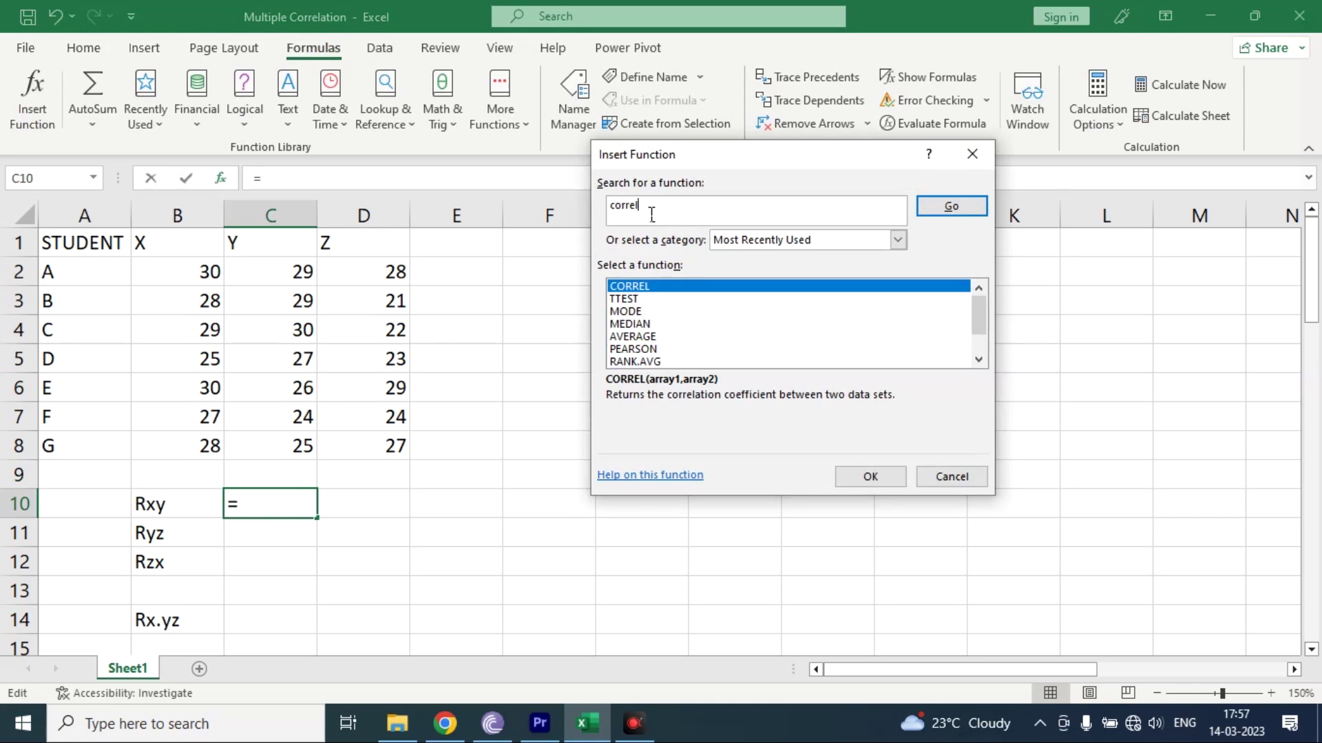
pyautogui.click(682, 287)
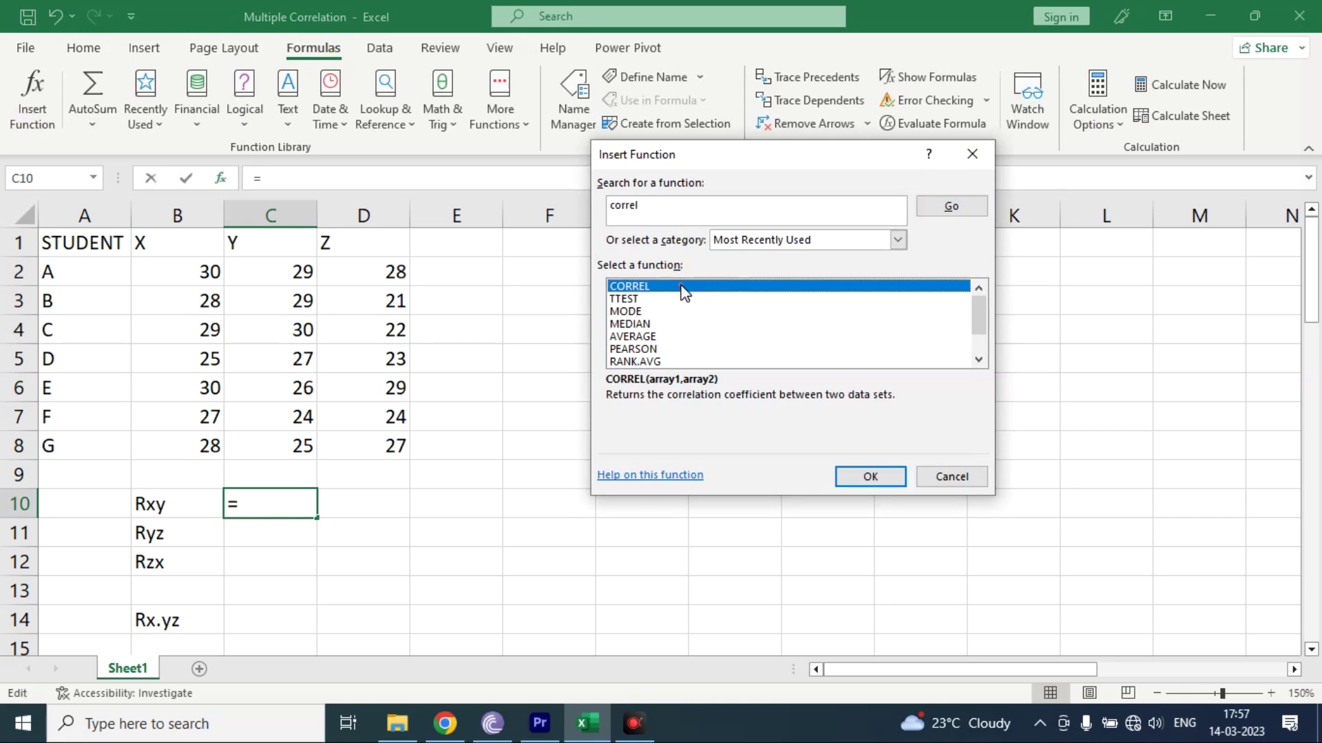
pyautogui.click(865, 479)
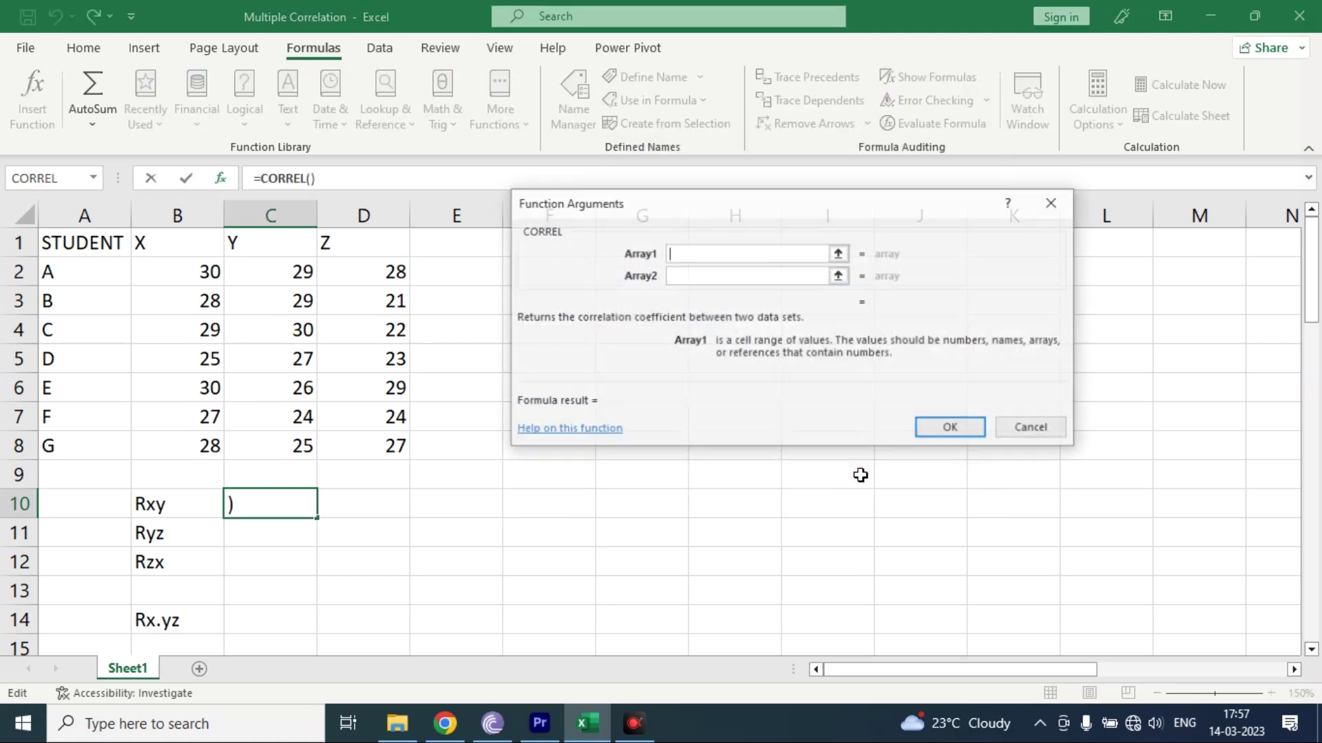
pyautogui.click(675, 256)
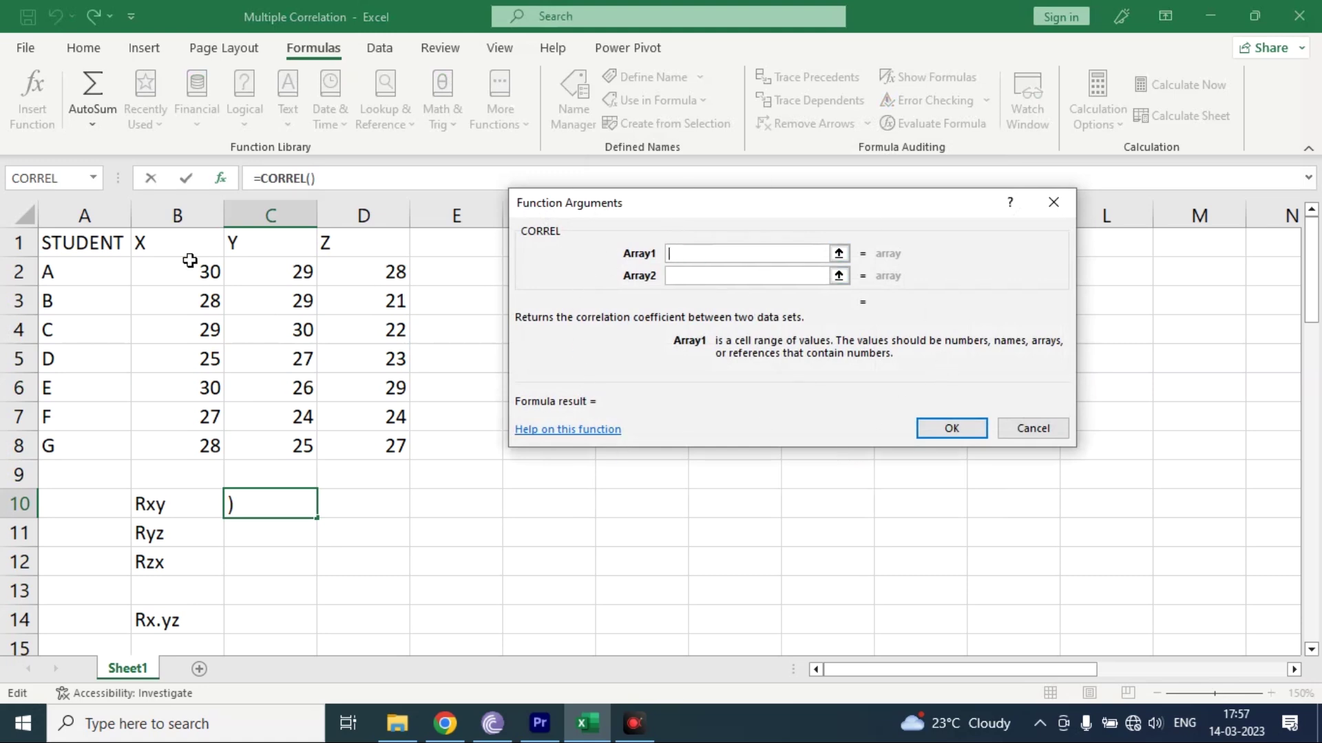
pyautogui.moveTo(190, 266); pyautogui.dragTo(202, 444)
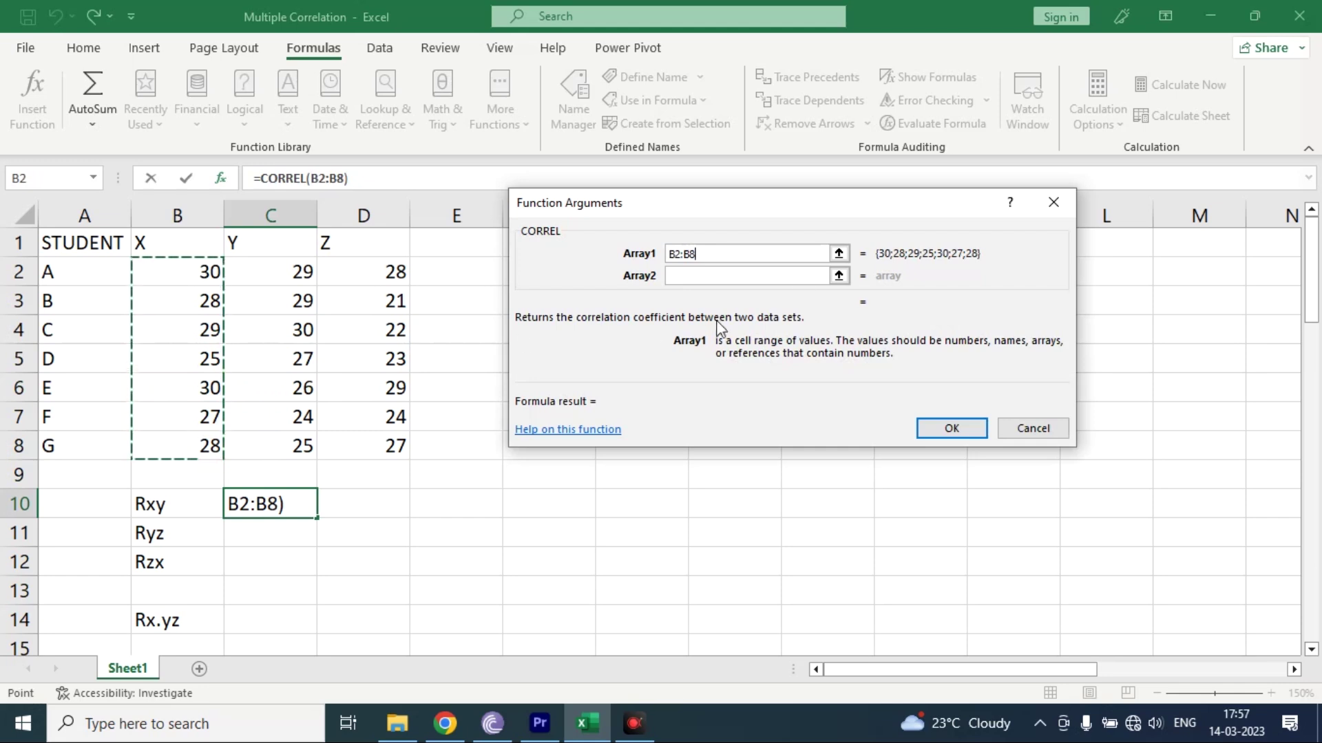
pyautogui.click(789, 272)
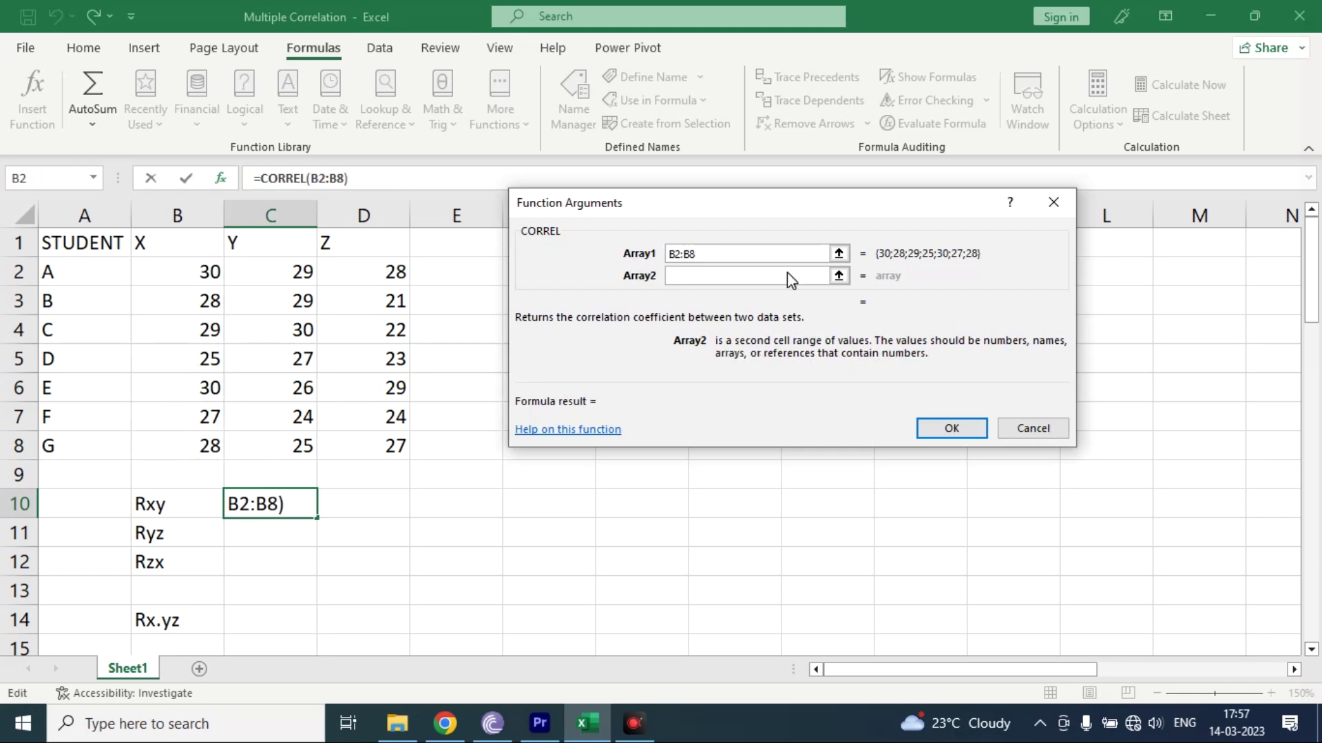
pyautogui.click(262, 274)
pyautogui.moveTo(262, 274); pyautogui.dragTo(260, 442)
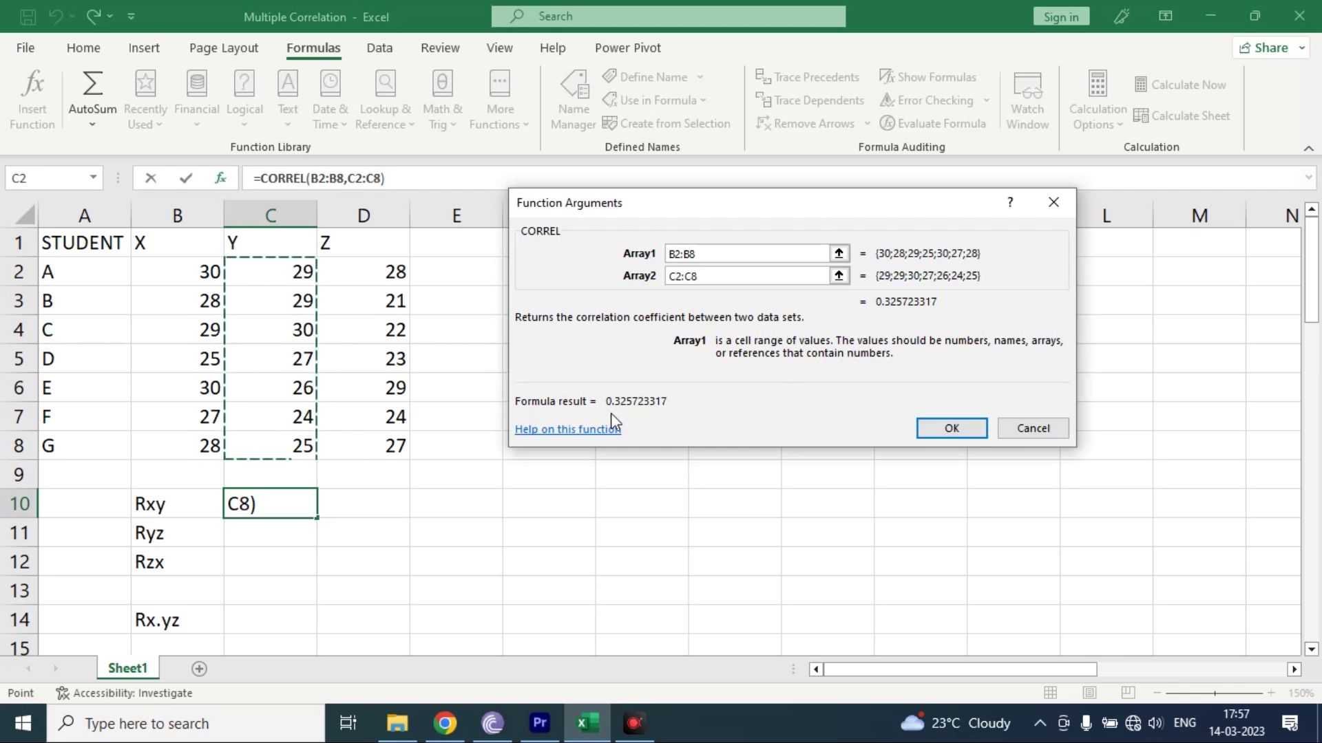
pyautogui.click(943, 441)
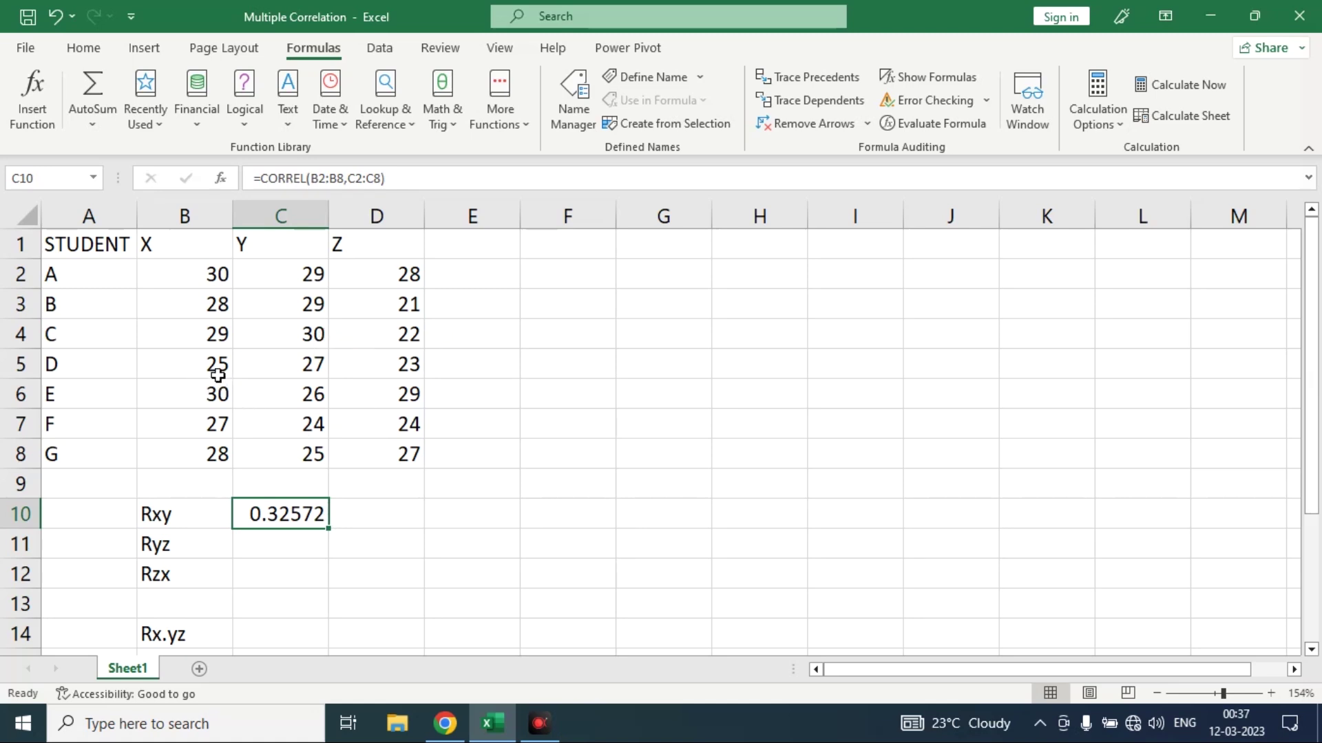
# Step: Calculate Ryz in C11 with the CORREL function, using C2:C8 as Array1 and D2:D8 as Array2
pyautogui.click(248, 538)
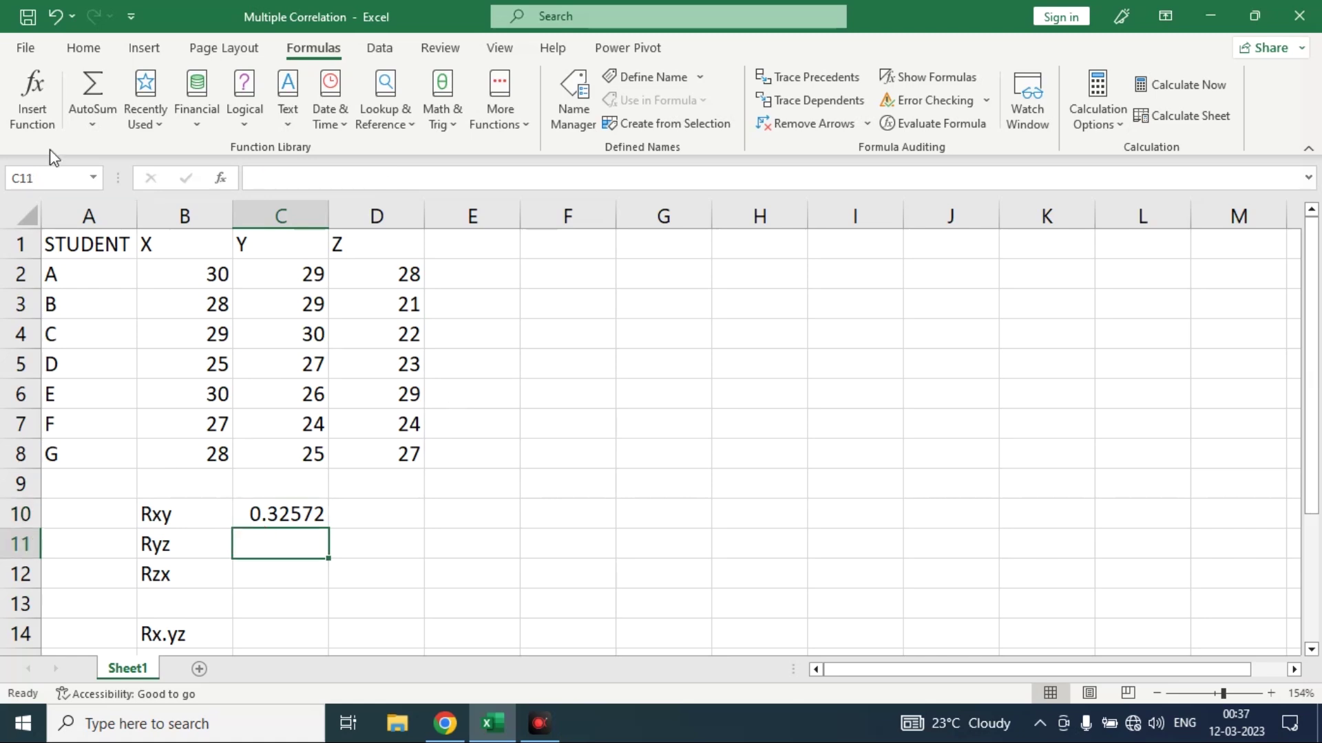
pyautogui.click(40, 112)
pyautogui.click(681, 292)
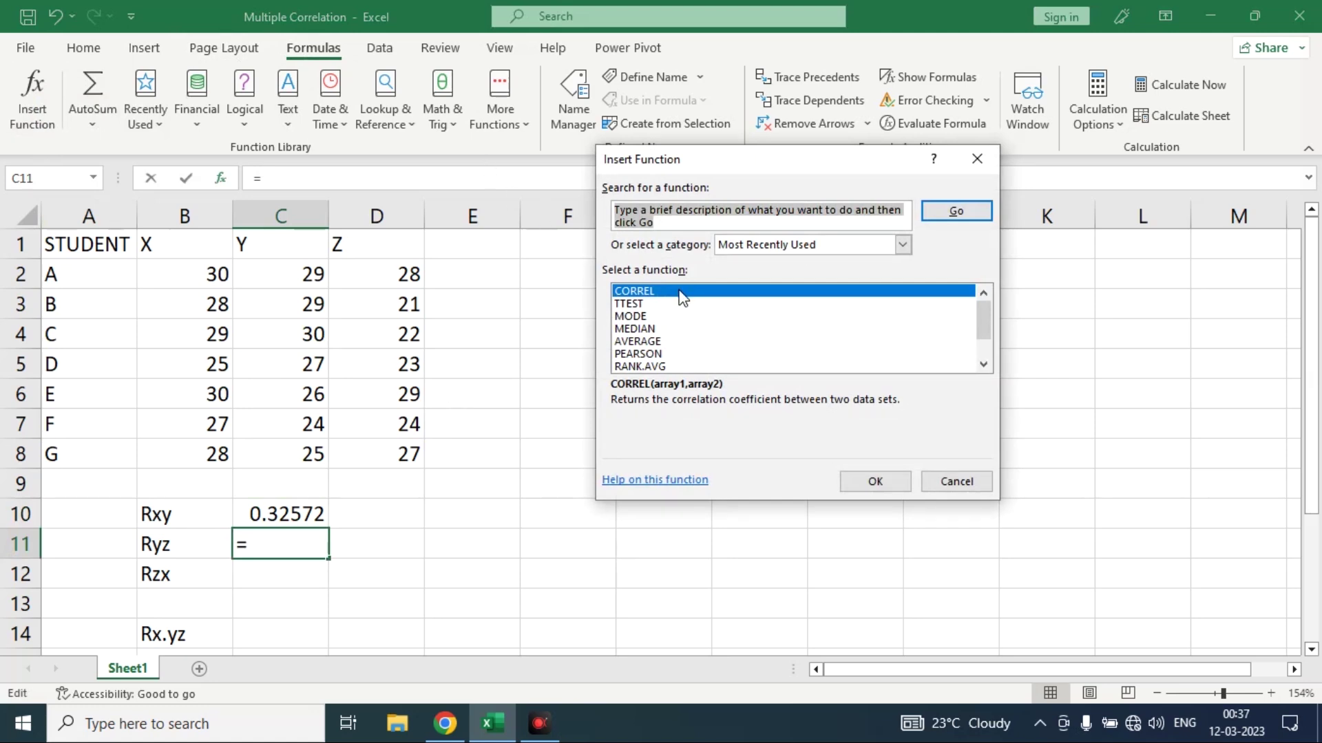
pyautogui.click(874, 481)
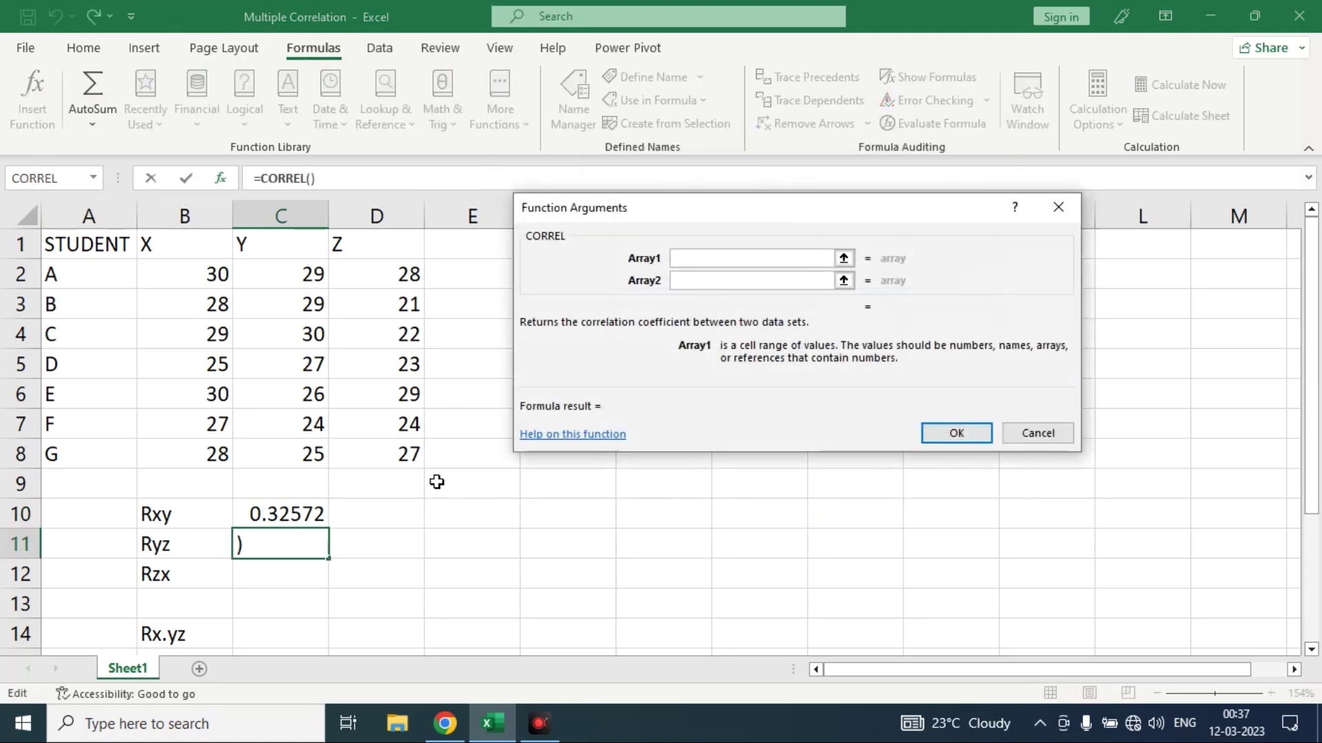
pyautogui.click(282, 277)
pyautogui.moveTo(283, 276); pyautogui.dragTo(279, 451)
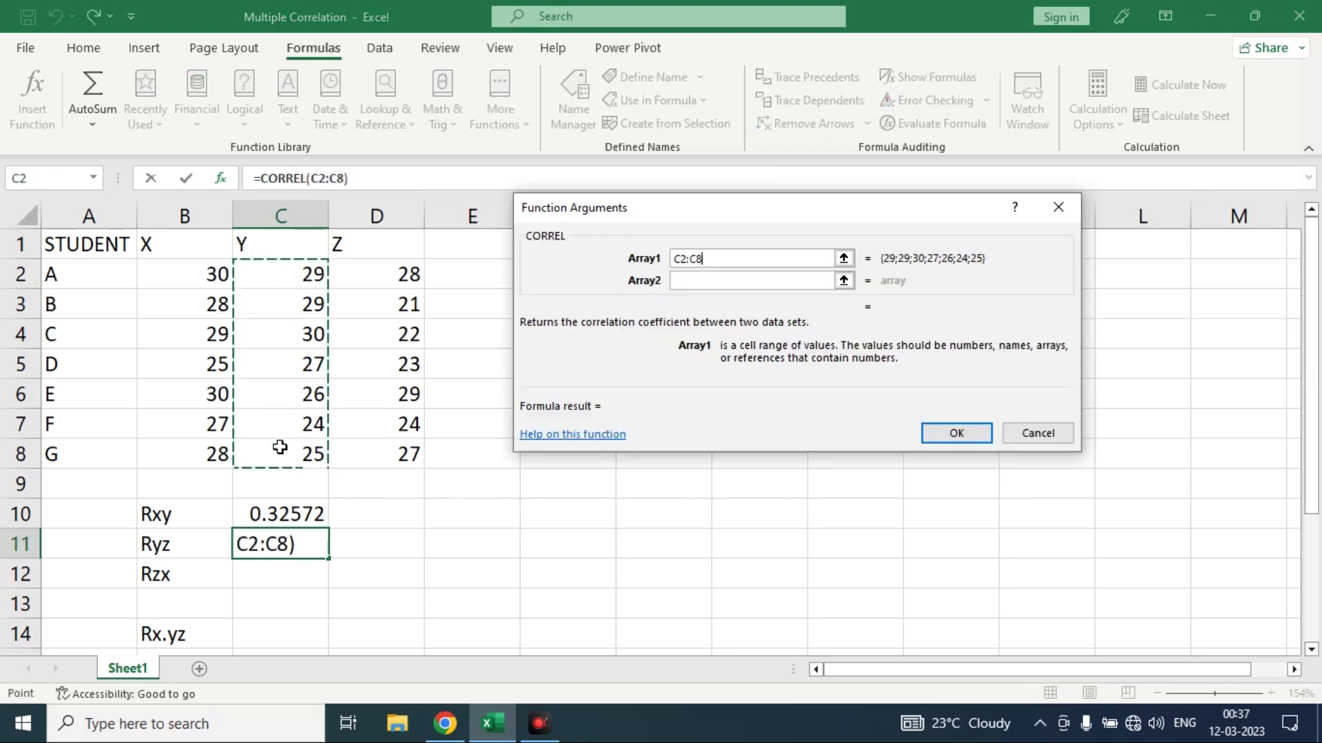
pyautogui.click(701, 283)
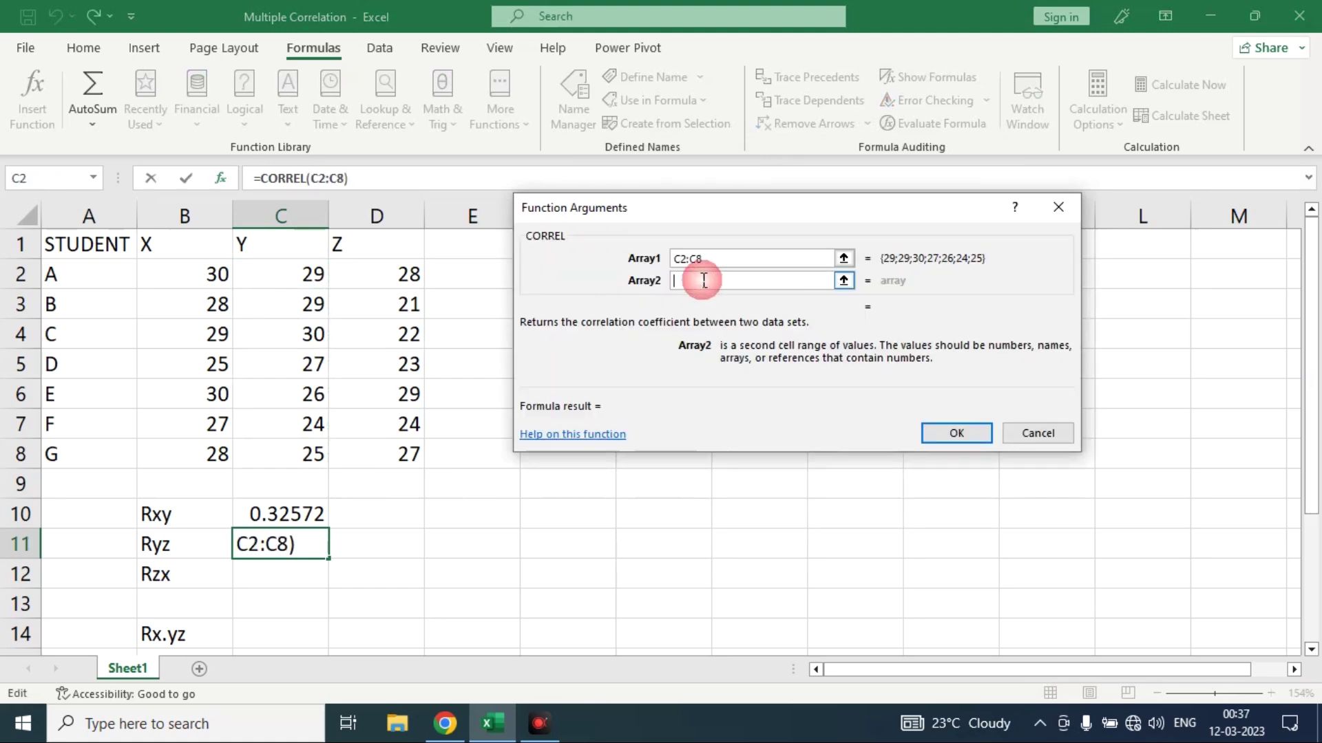
pyautogui.moveTo(406, 288); pyautogui.dragTo(384, 451)
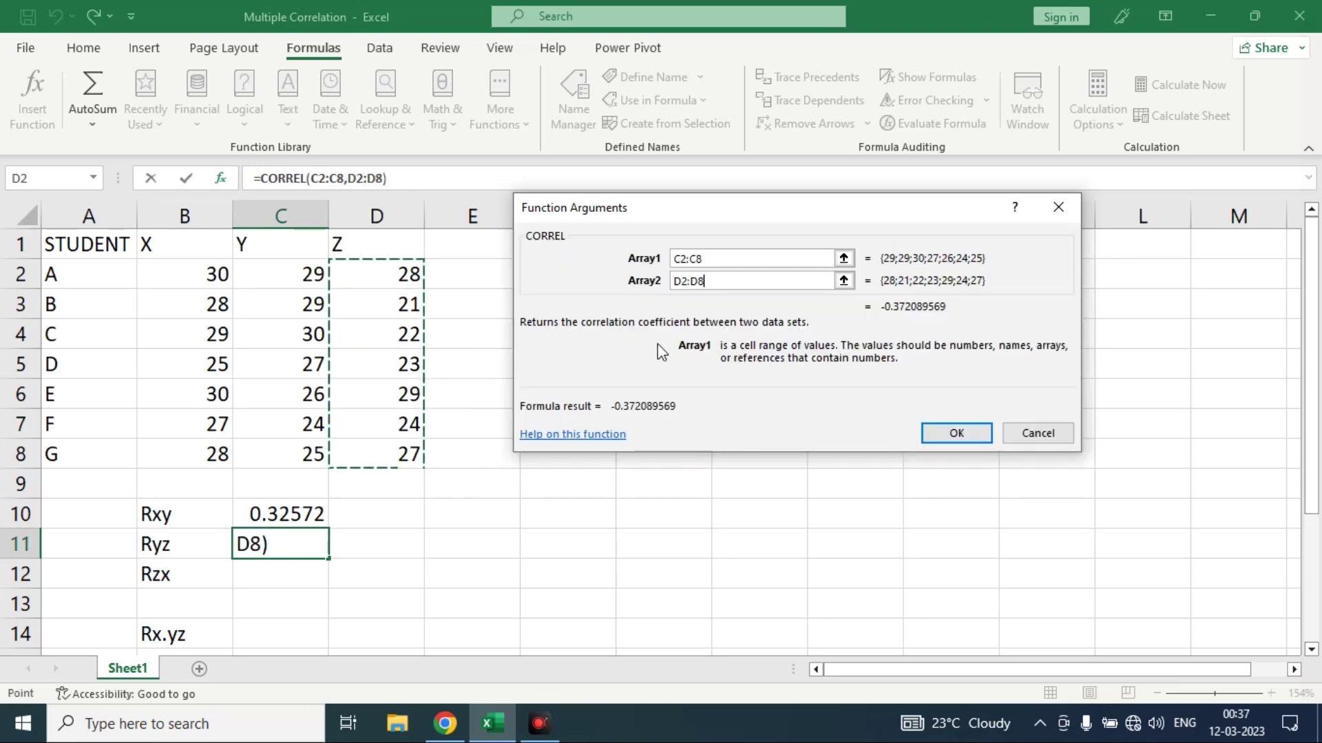
pyautogui.click(938, 431)
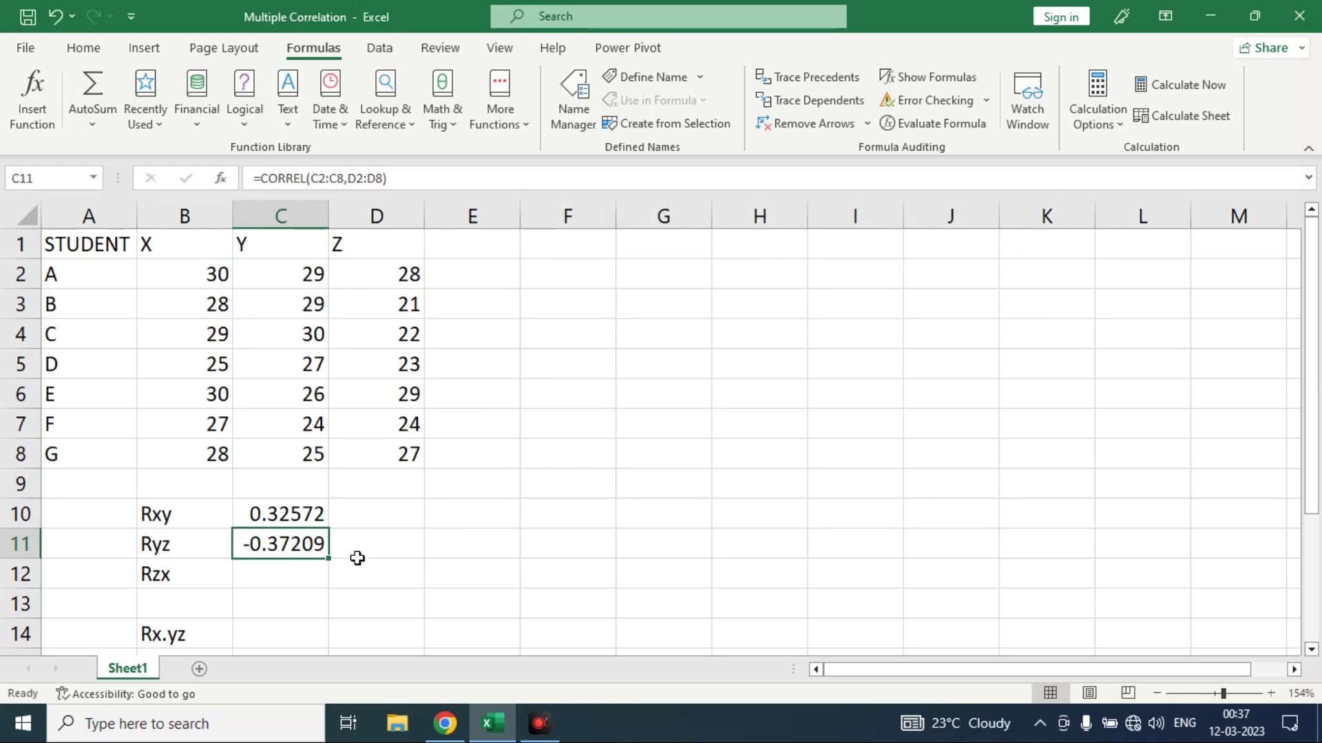
# Step: Calculate Rzx in C12 with the CORREL function, using D2:D8 as Array1 and B2:B8 as Array2
pyautogui.click(298, 567)
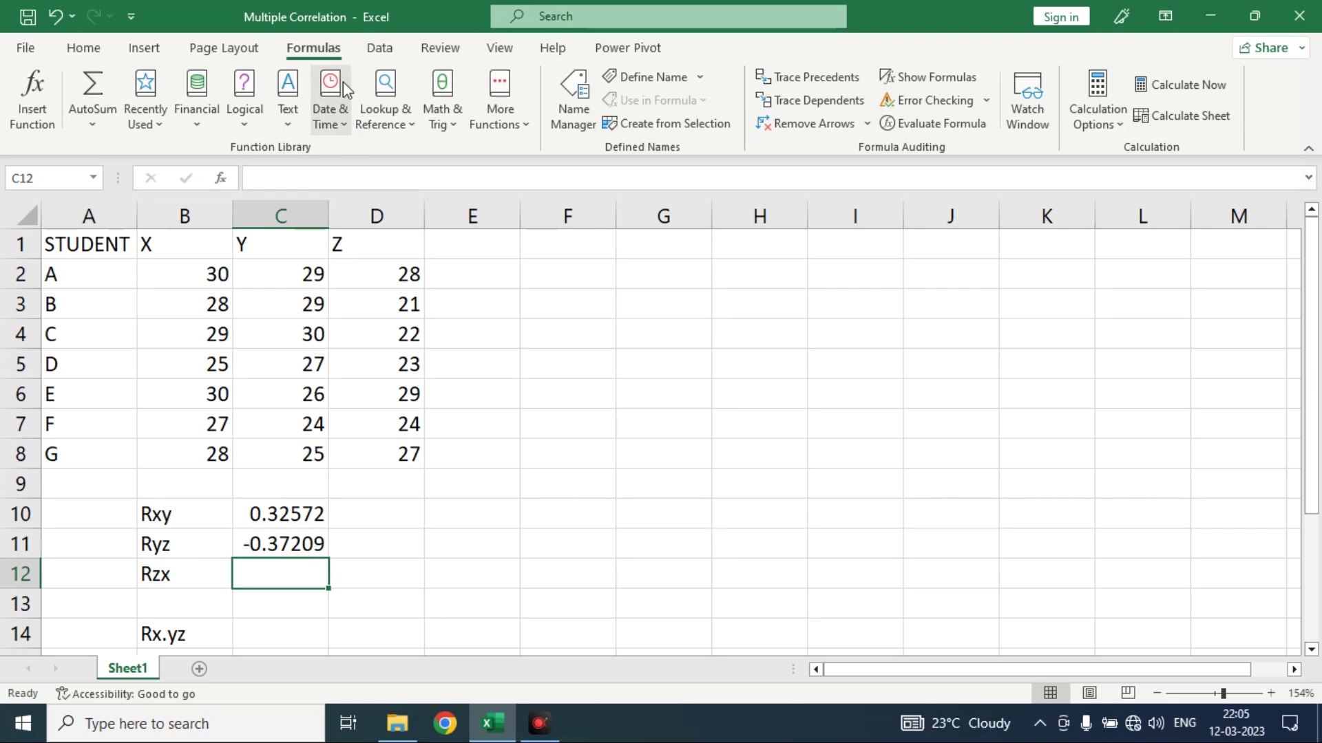
pyautogui.click(32, 102)
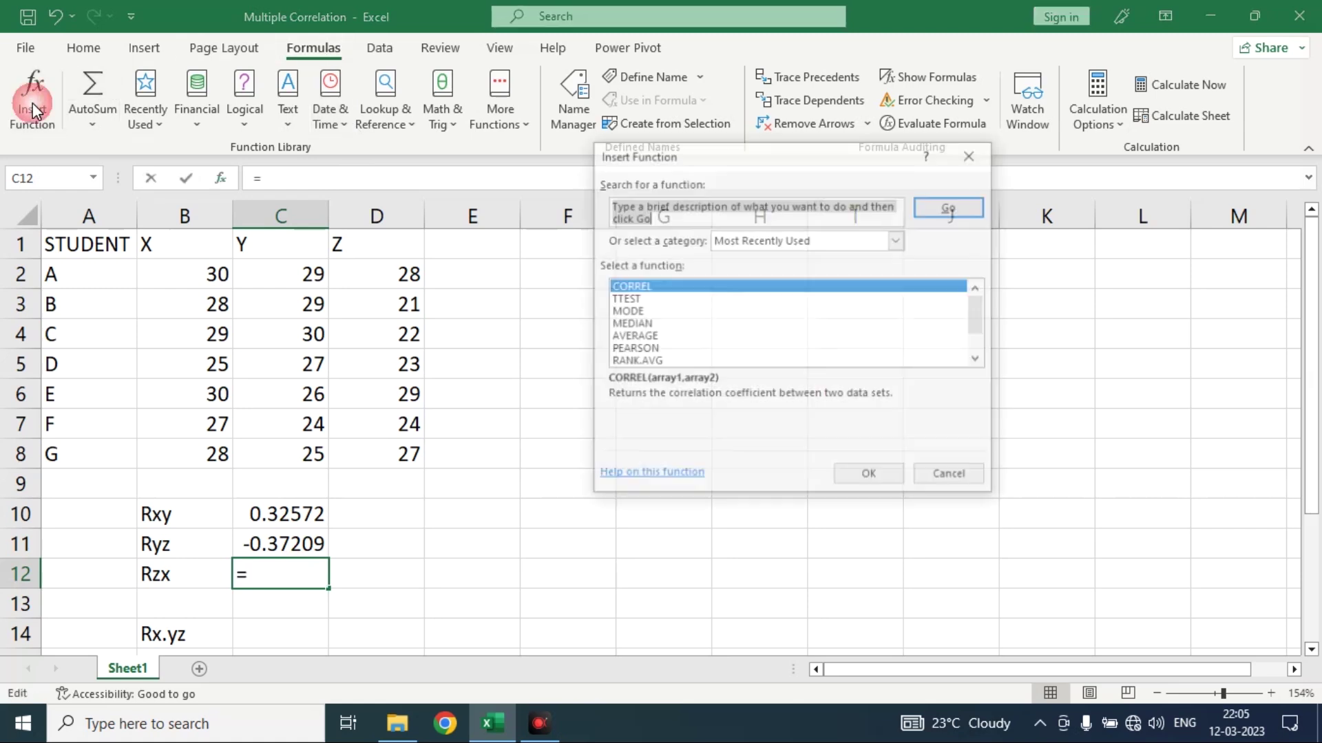
pyautogui.click(659, 287)
pyautogui.click(847, 482)
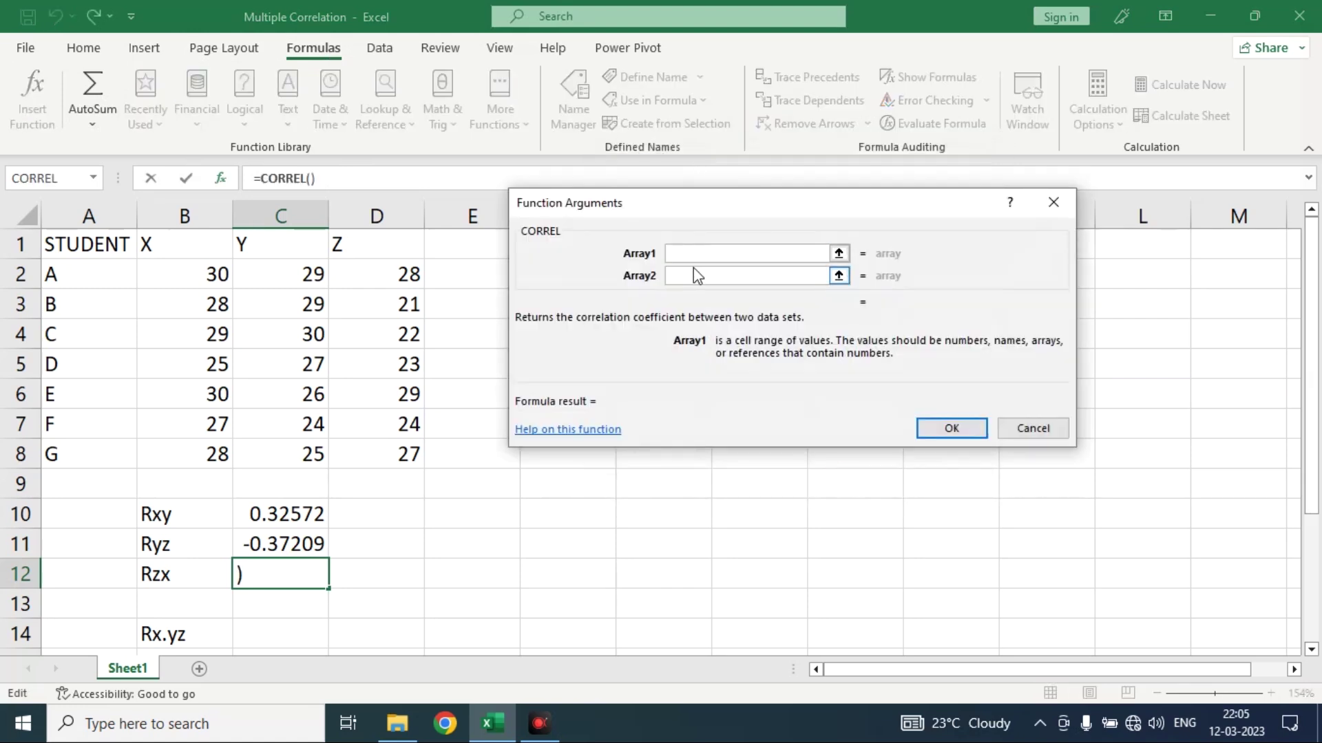
pyautogui.moveTo(409, 273); pyautogui.dragTo(396, 444)
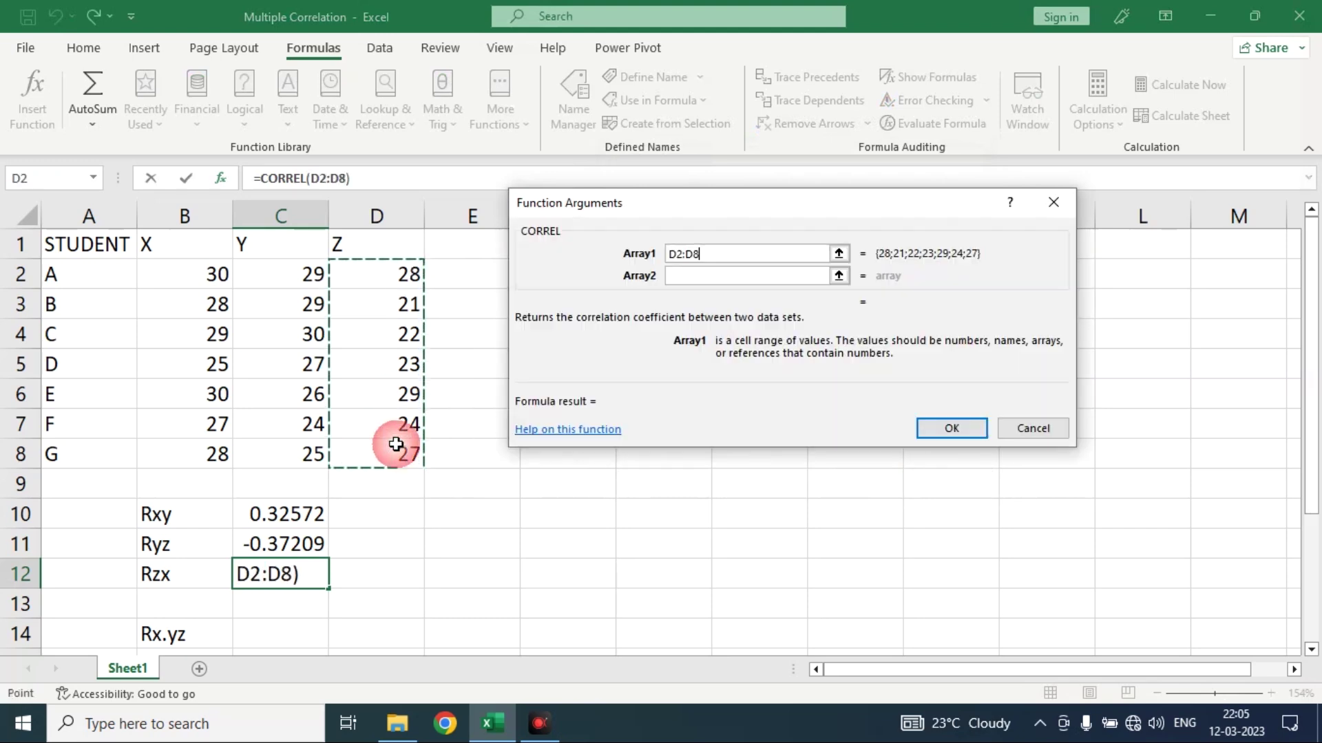
pyautogui.click(730, 276)
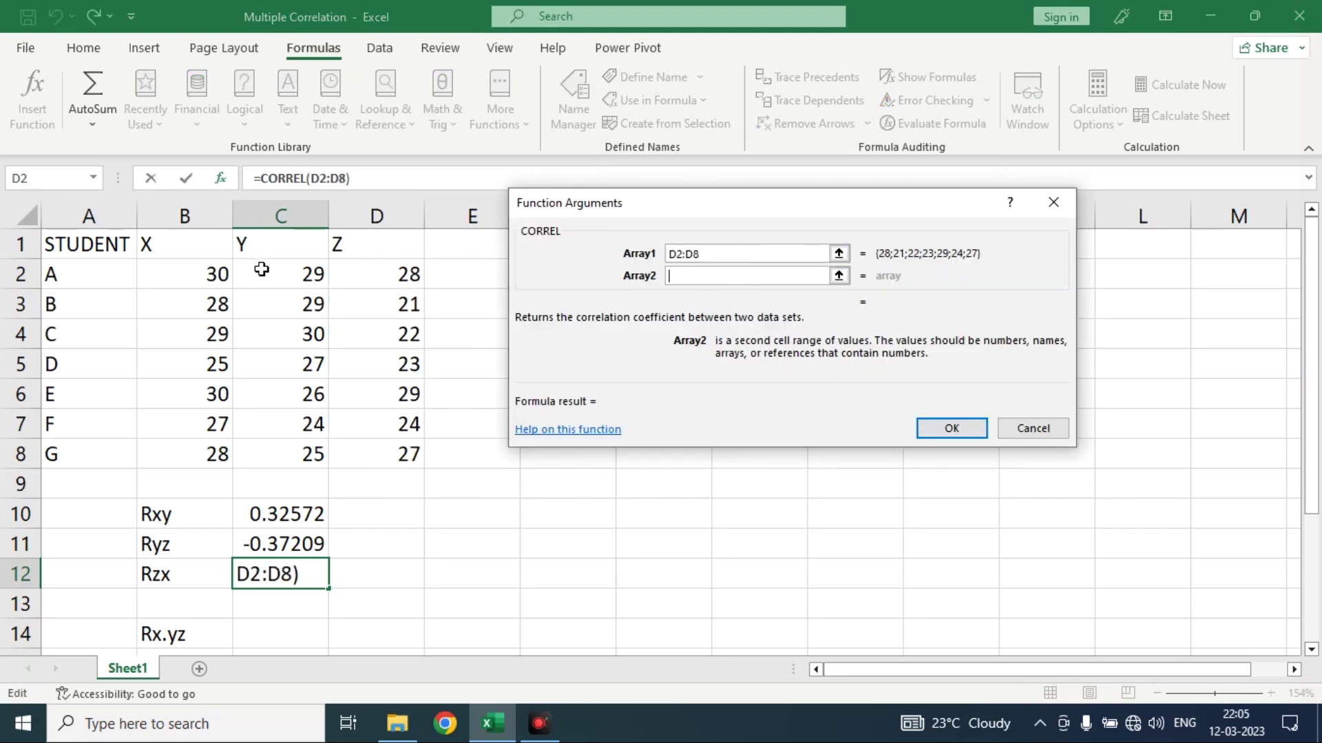
pyautogui.moveTo(217, 273); pyautogui.dragTo(195, 458)
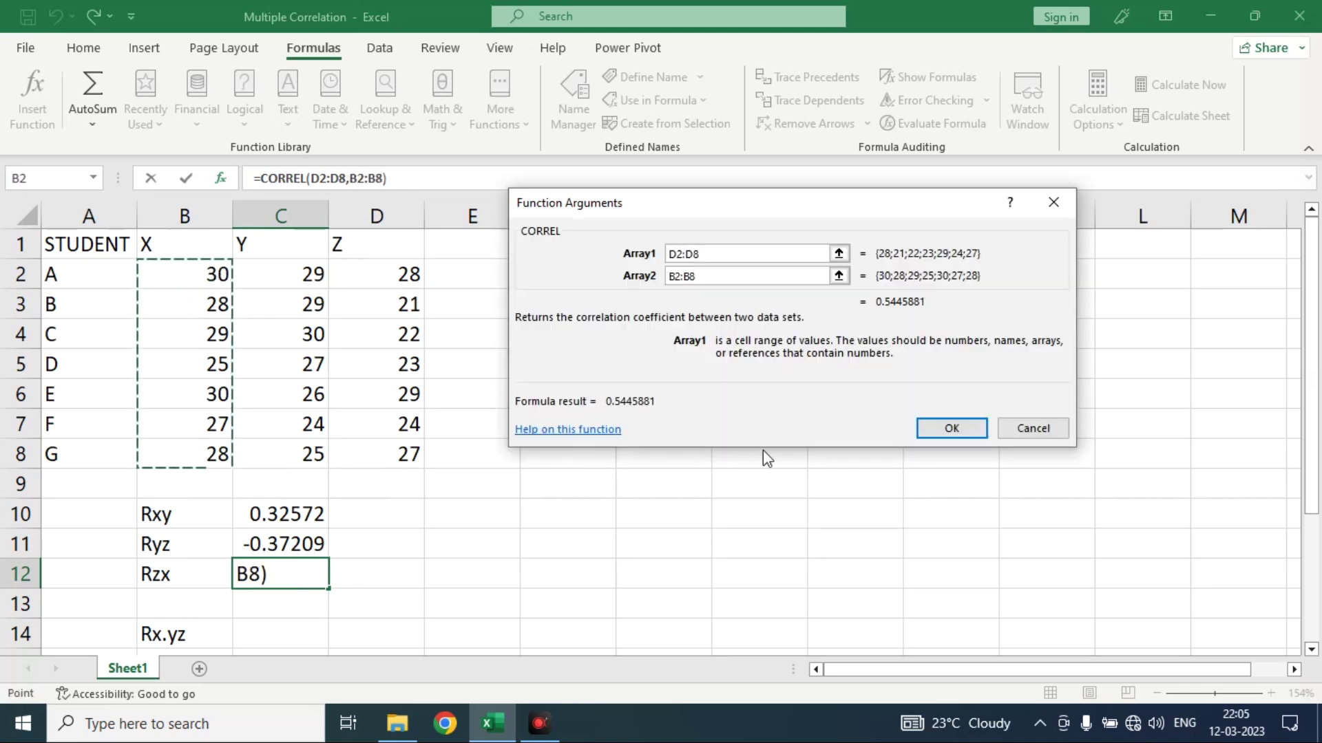
pyautogui.click(950, 428)
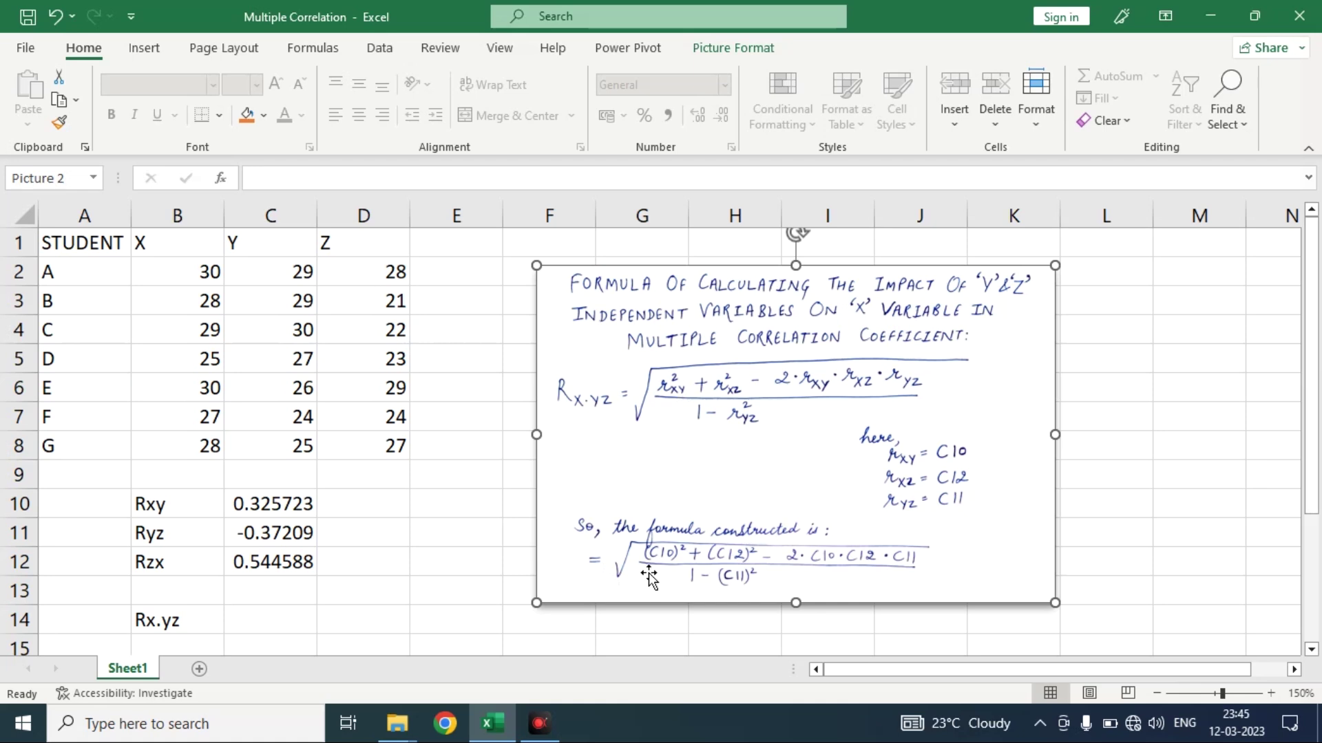
pyautogui.click(297, 509)
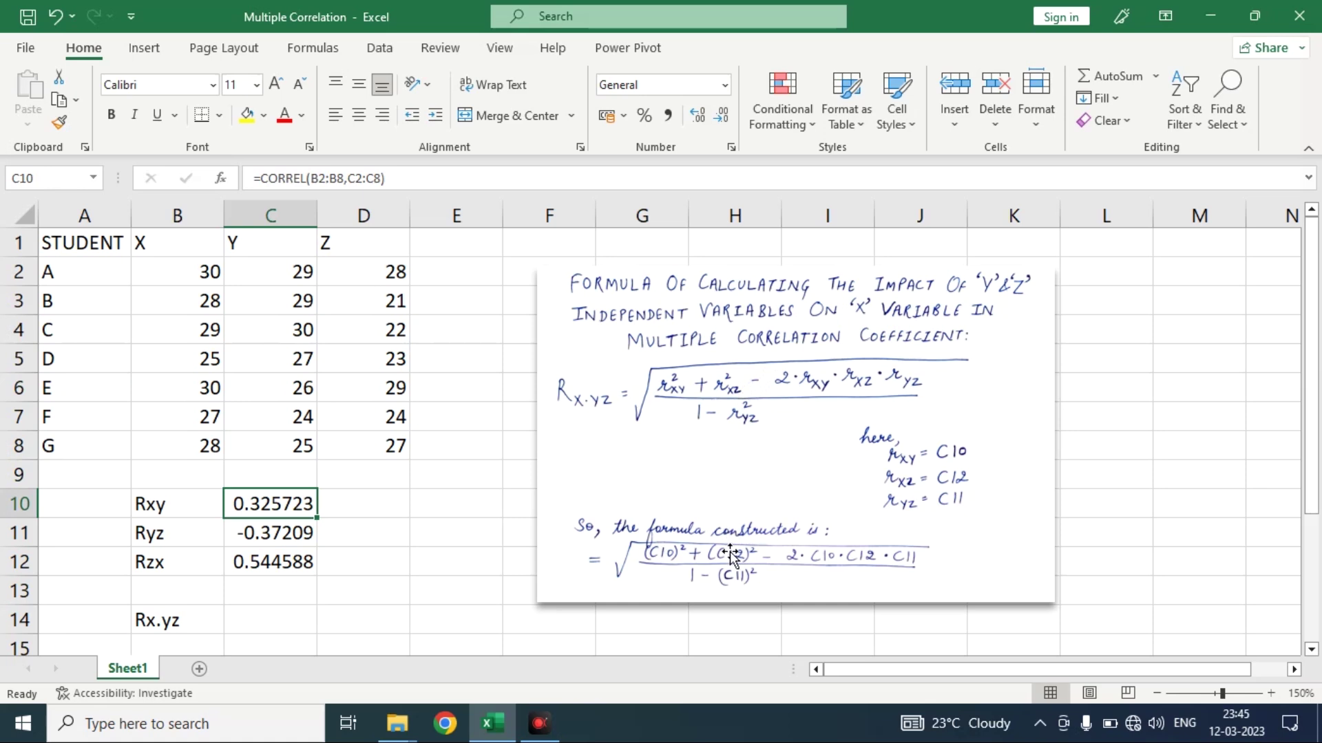
pyautogui.click(256, 561)
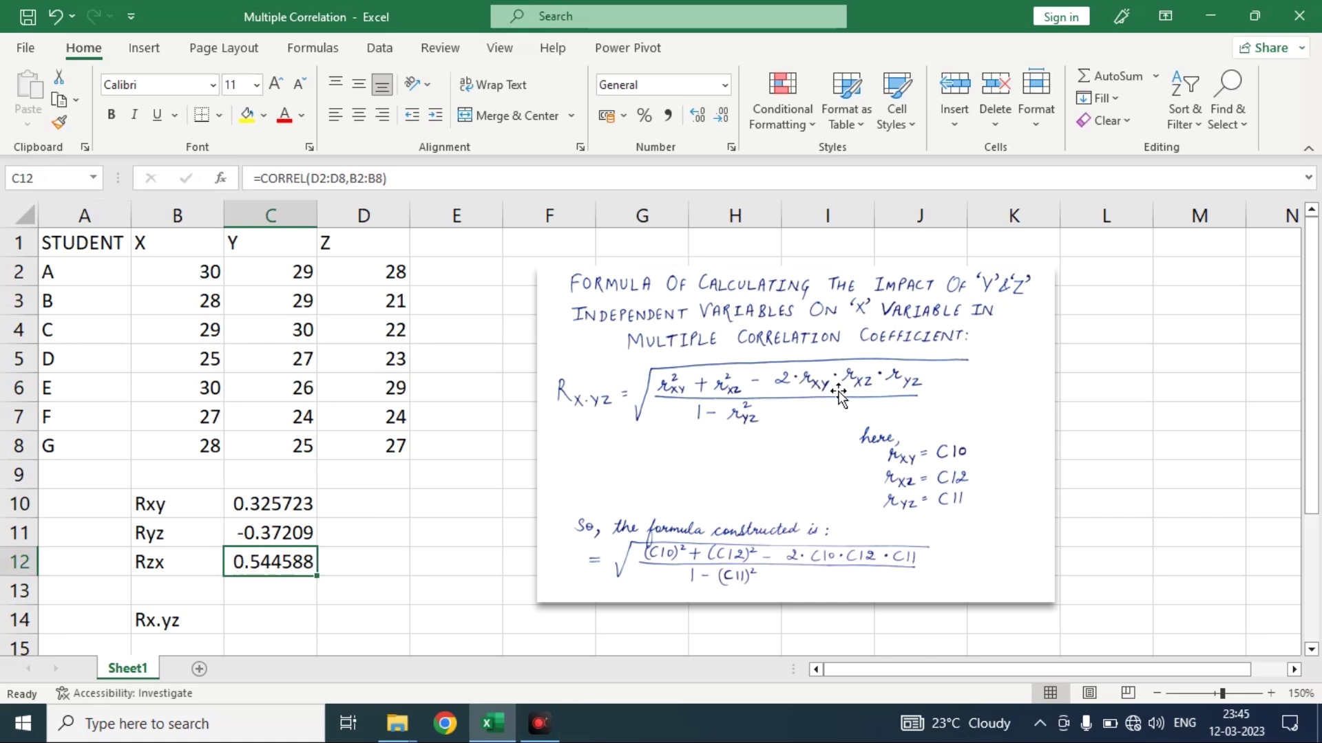
pyautogui.click(908, 388)
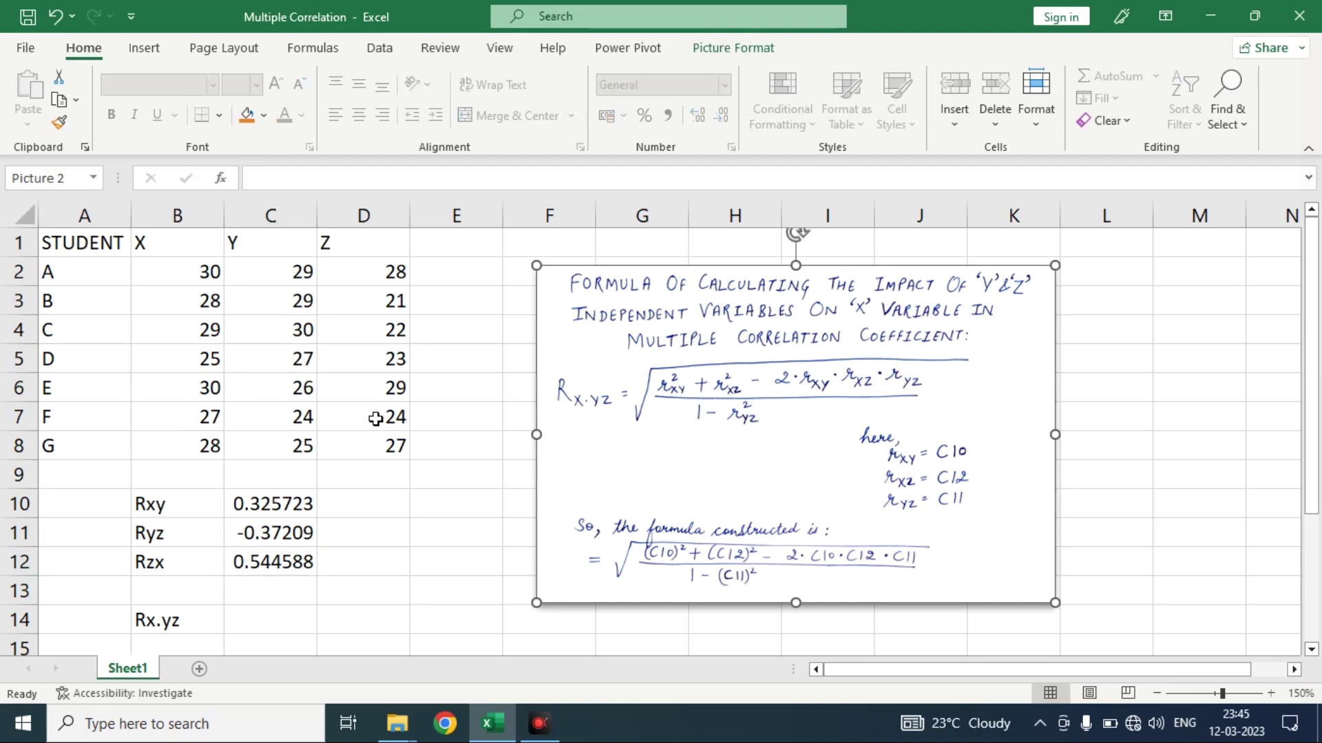
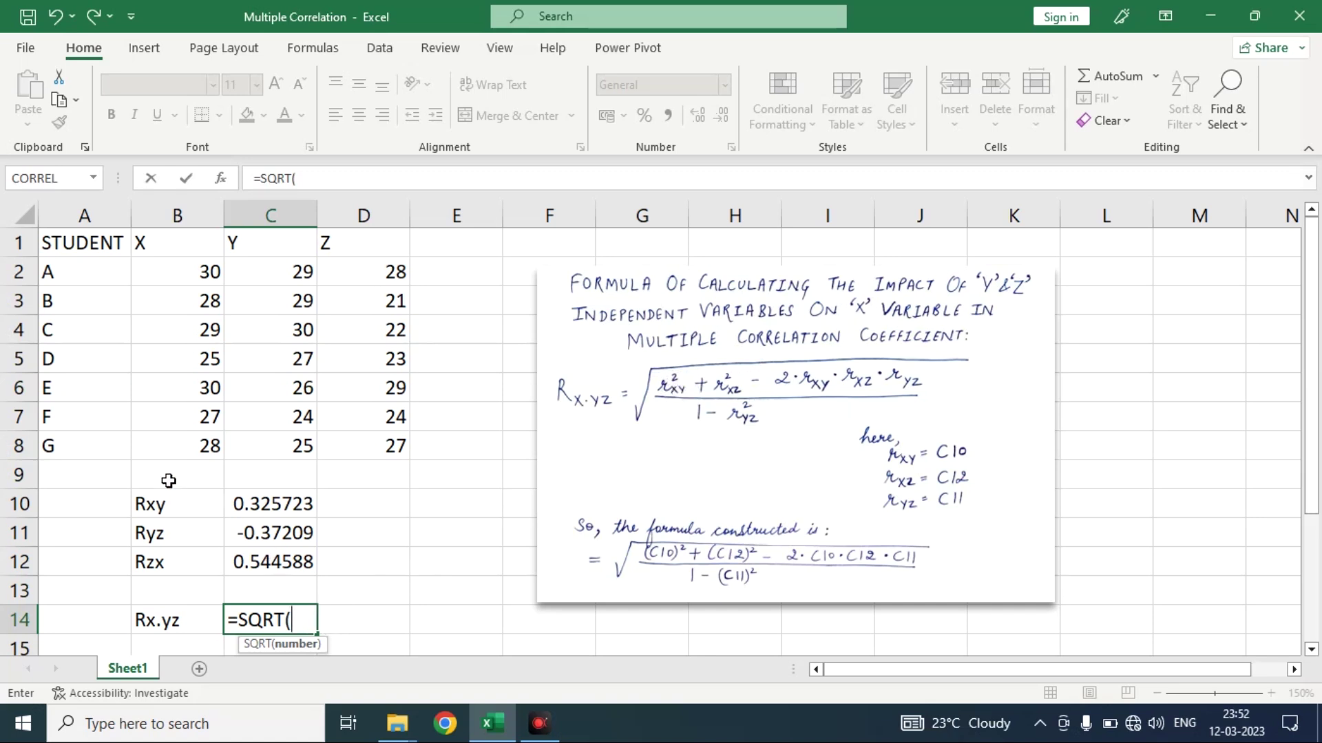
# Step: Enter the squared Rxy term as (C10*C10), in its own parentheses, inside the SQRT formula in C14
pyautogui.click(259, 506)
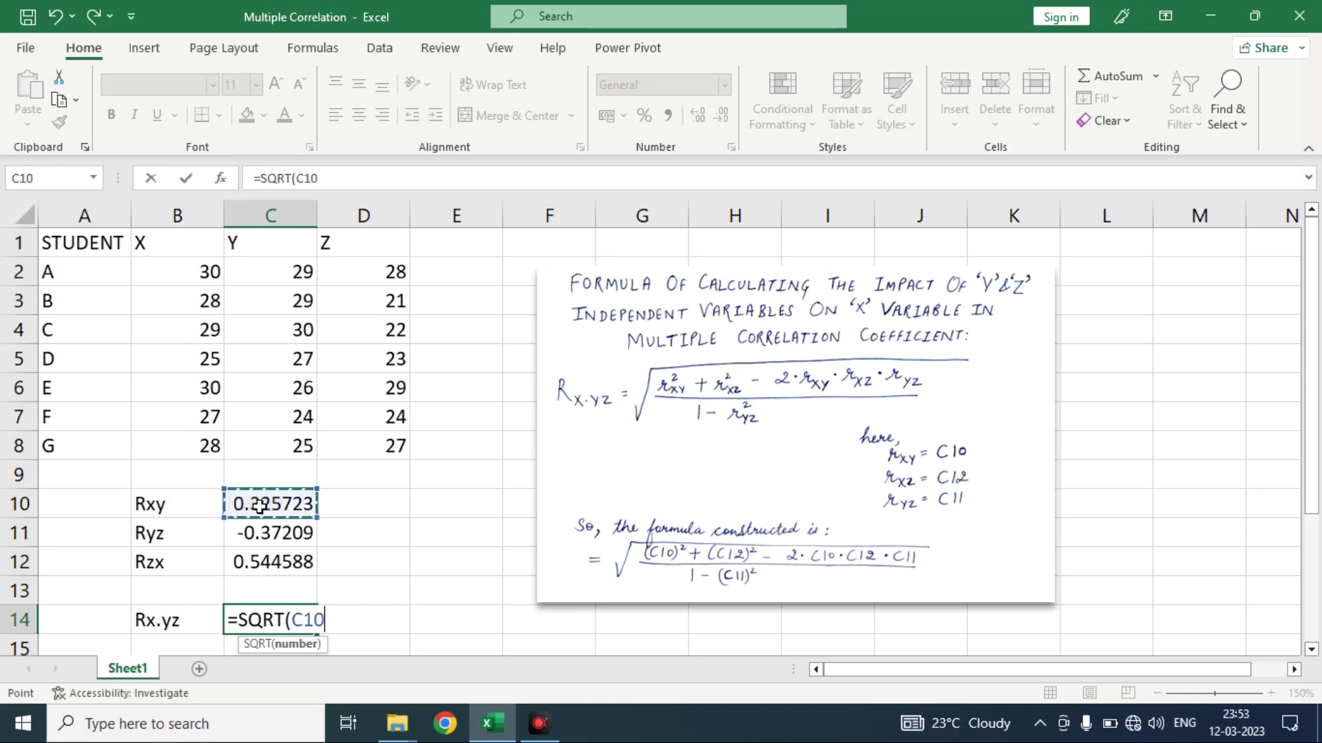
pyautogui.write('*')
pyautogui.click(258, 505)
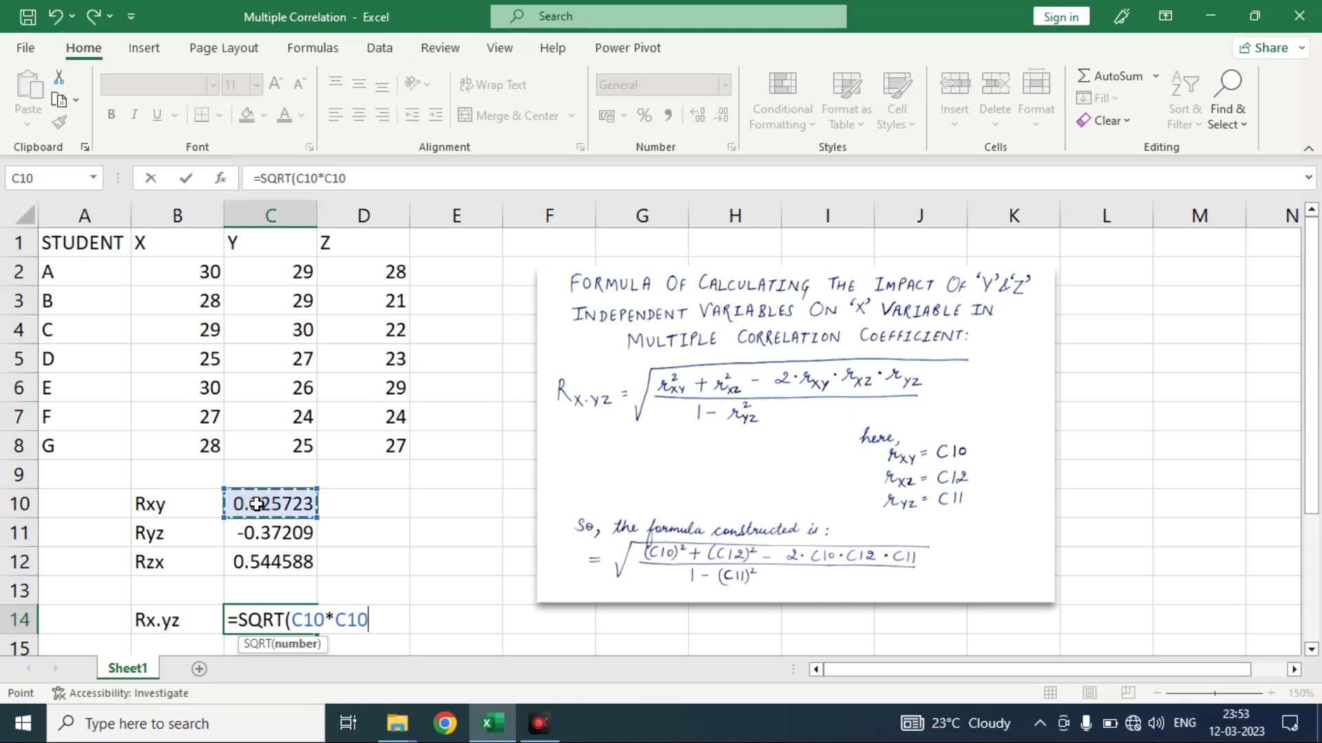
pyautogui.press('F2')
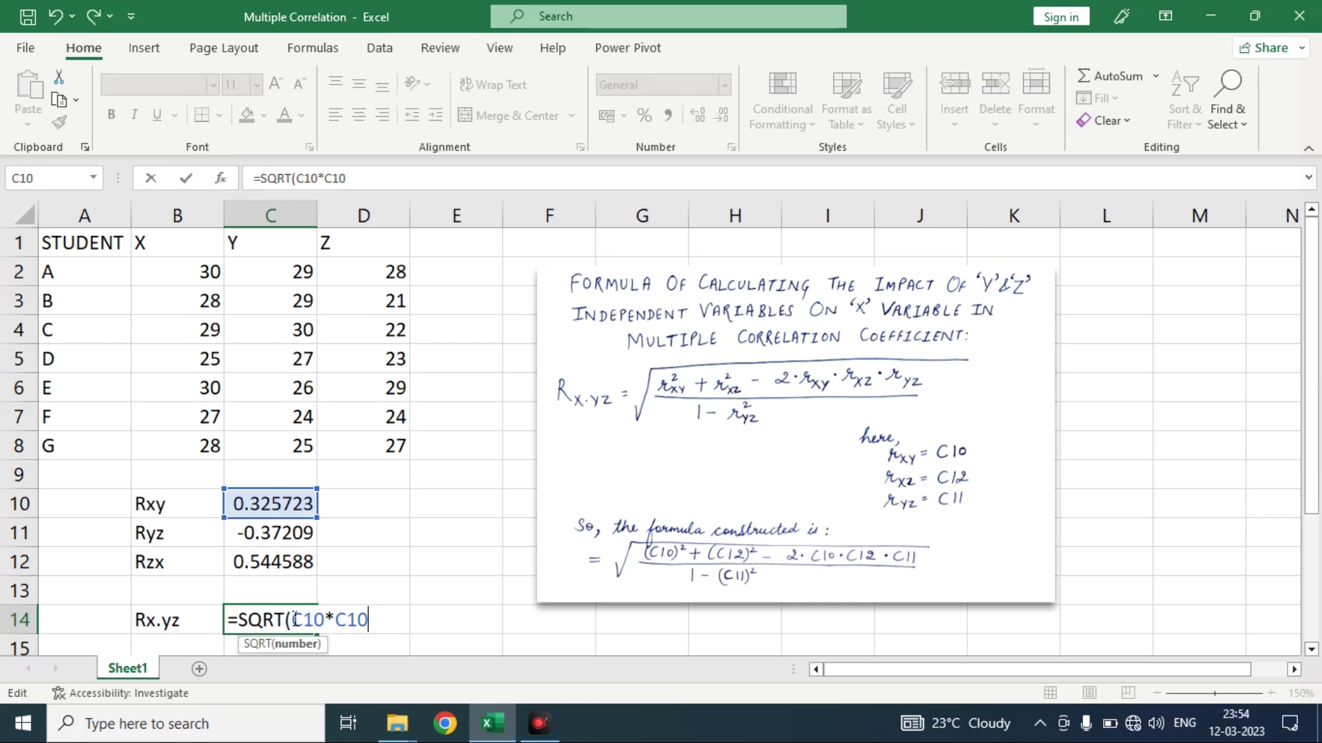
pyautogui.click(295, 619)
pyautogui.write('(')
pyautogui.press('End')
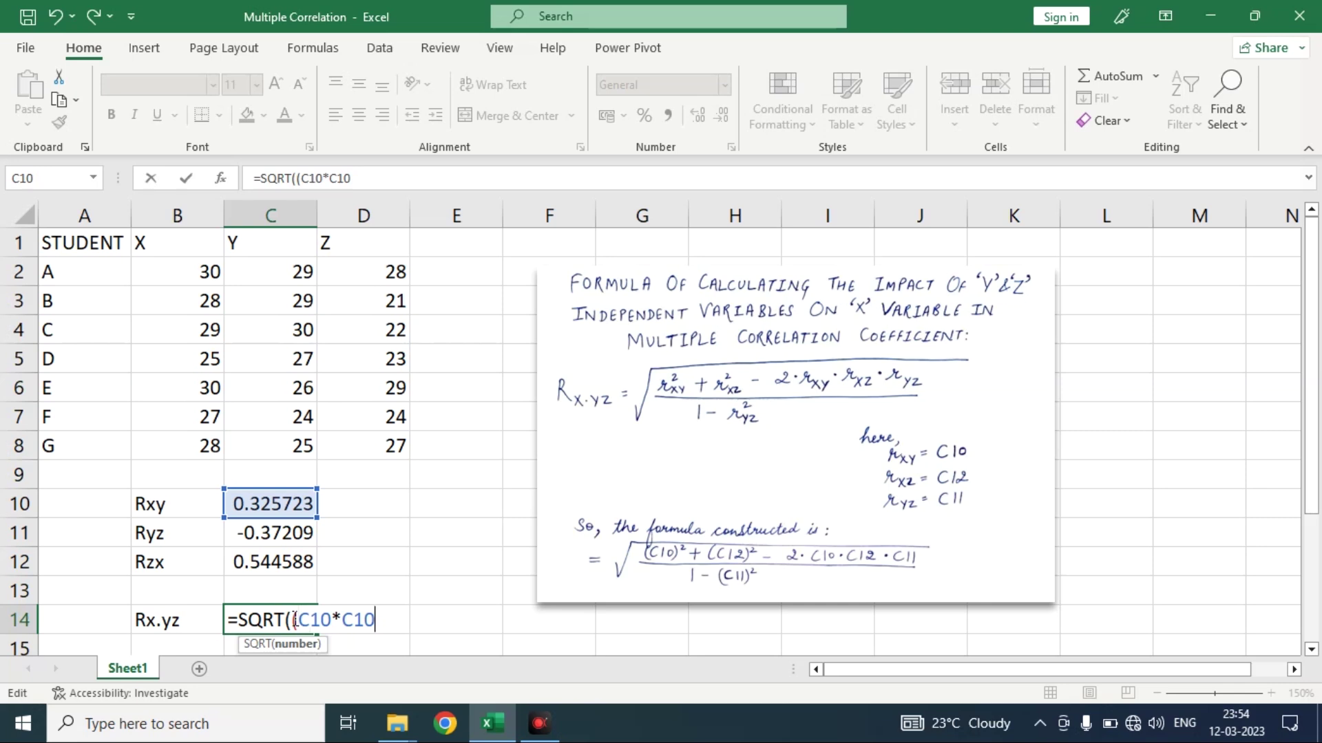
pyautogui.write(')')
# Step: Add the squared Rzx term, +(C12*C12), to the SQRT formula in C14
pyautogui.write('+(')
pyautogui.click(247, 566)
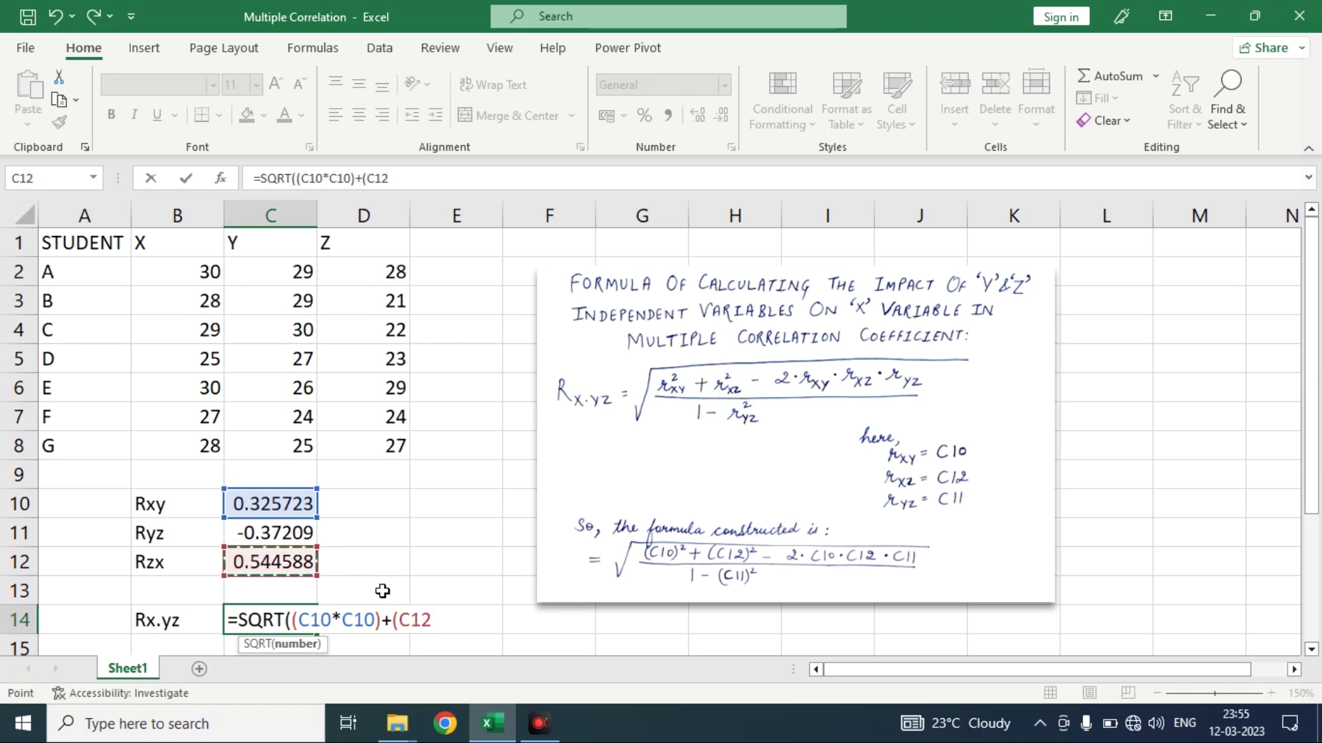
pyautogui.write('*')
pyautogui.click(277, 561)
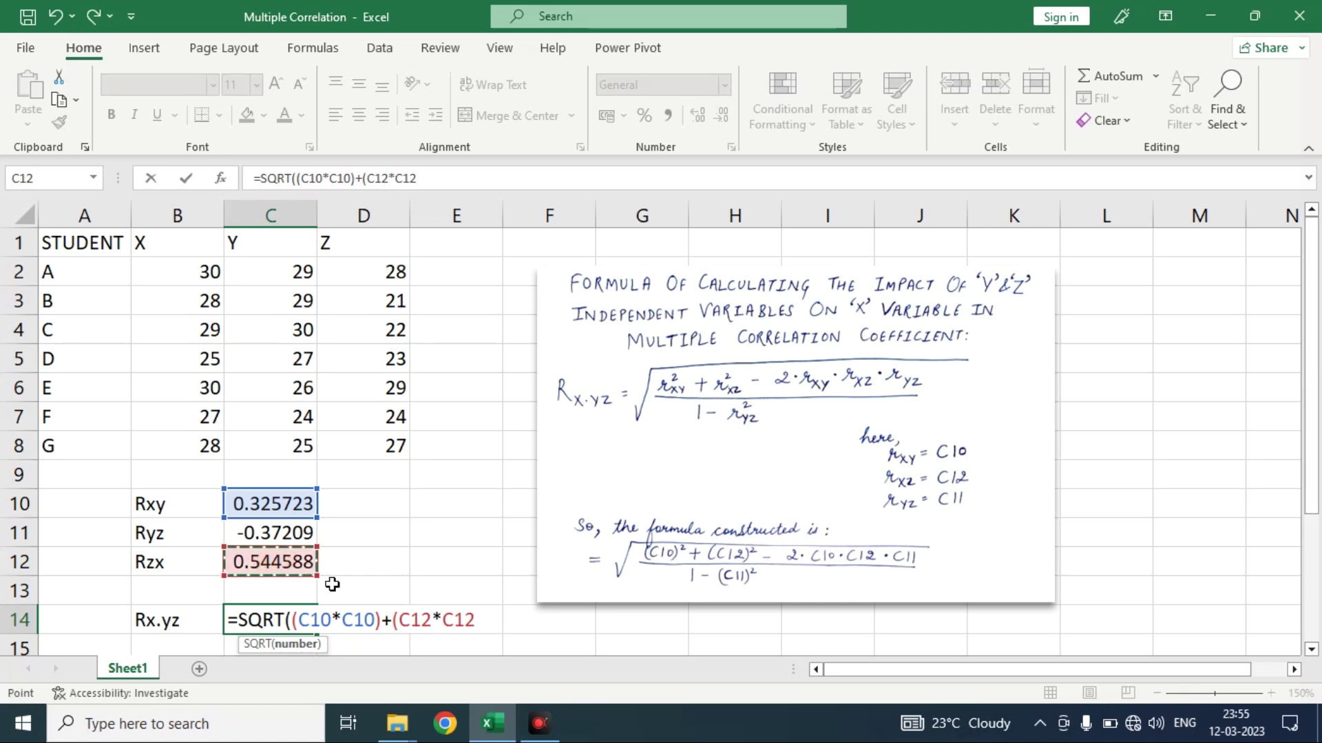
pyautogui.write(')')
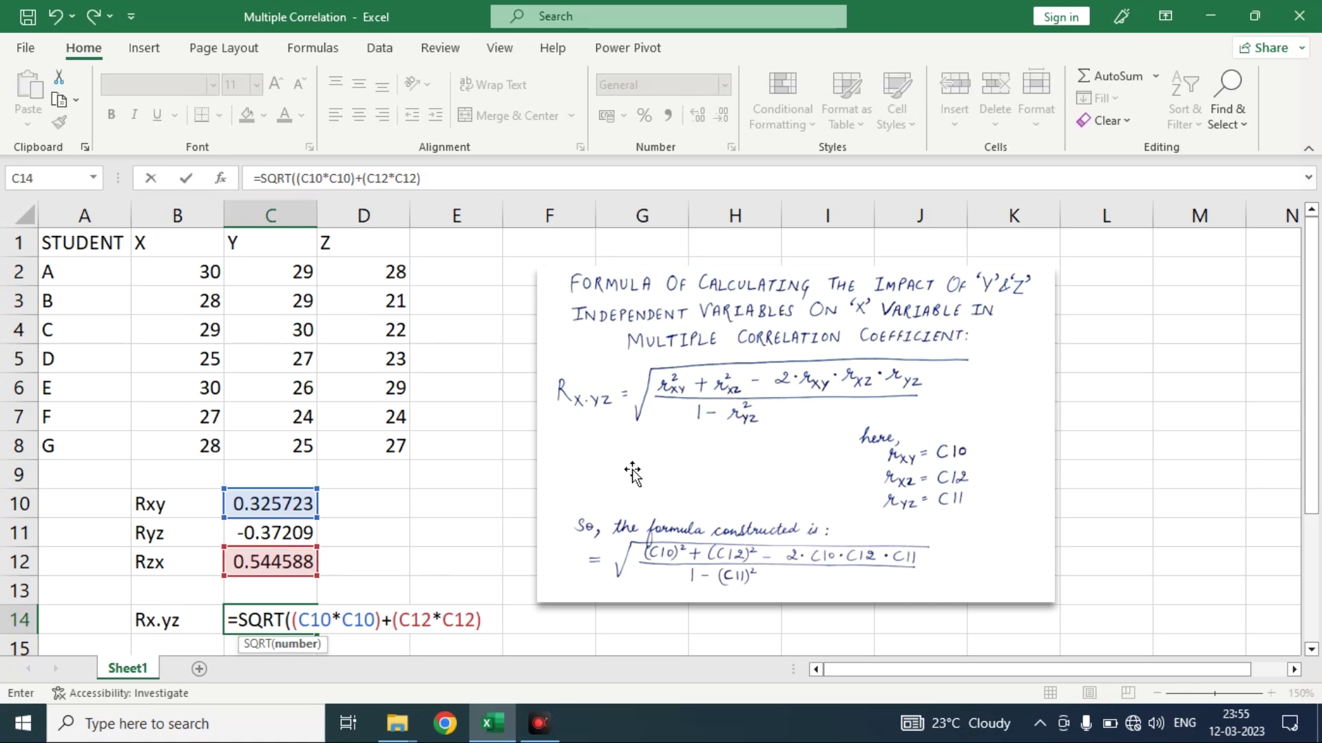
# Step: Subtract the cross-product term 2*C10*C12*C11 from the squared terms in the SQRT formula in C14
pyautogui.write('-2*')
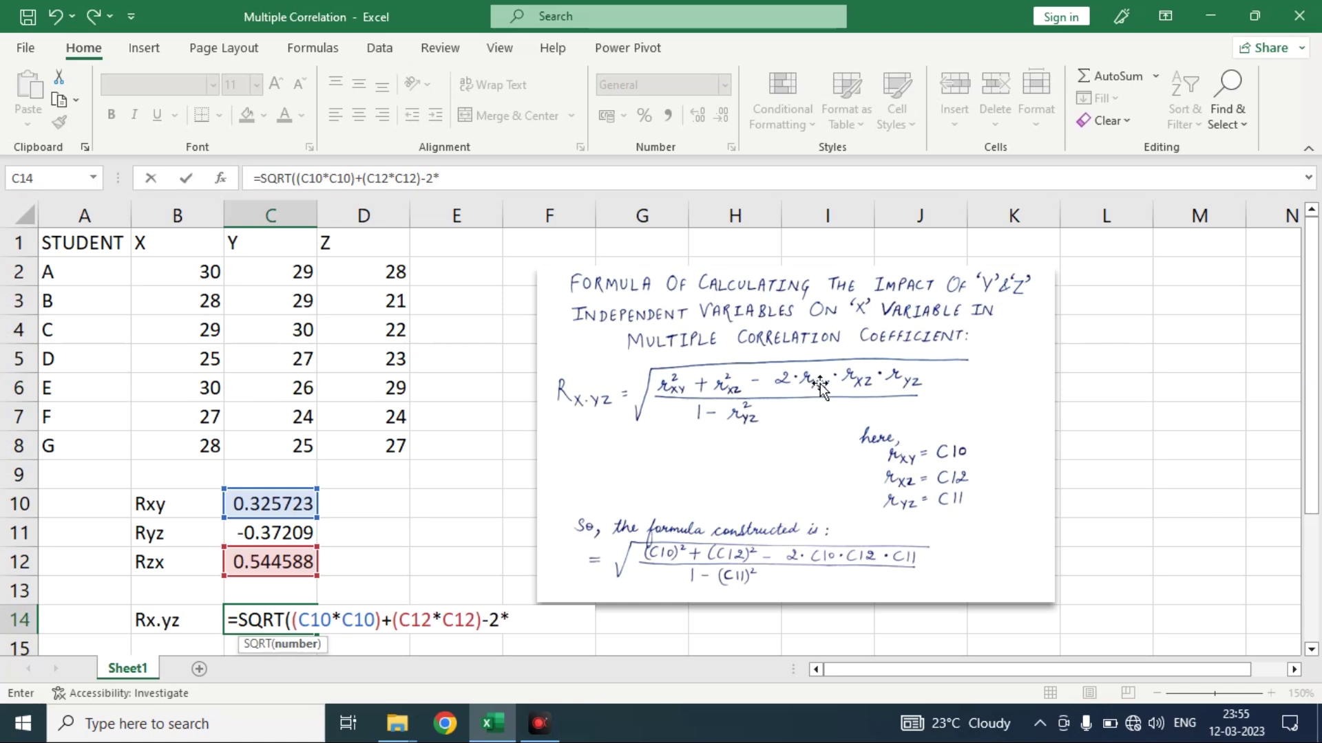
pyautogui.click(274, 513)
pyautogui.write('*')
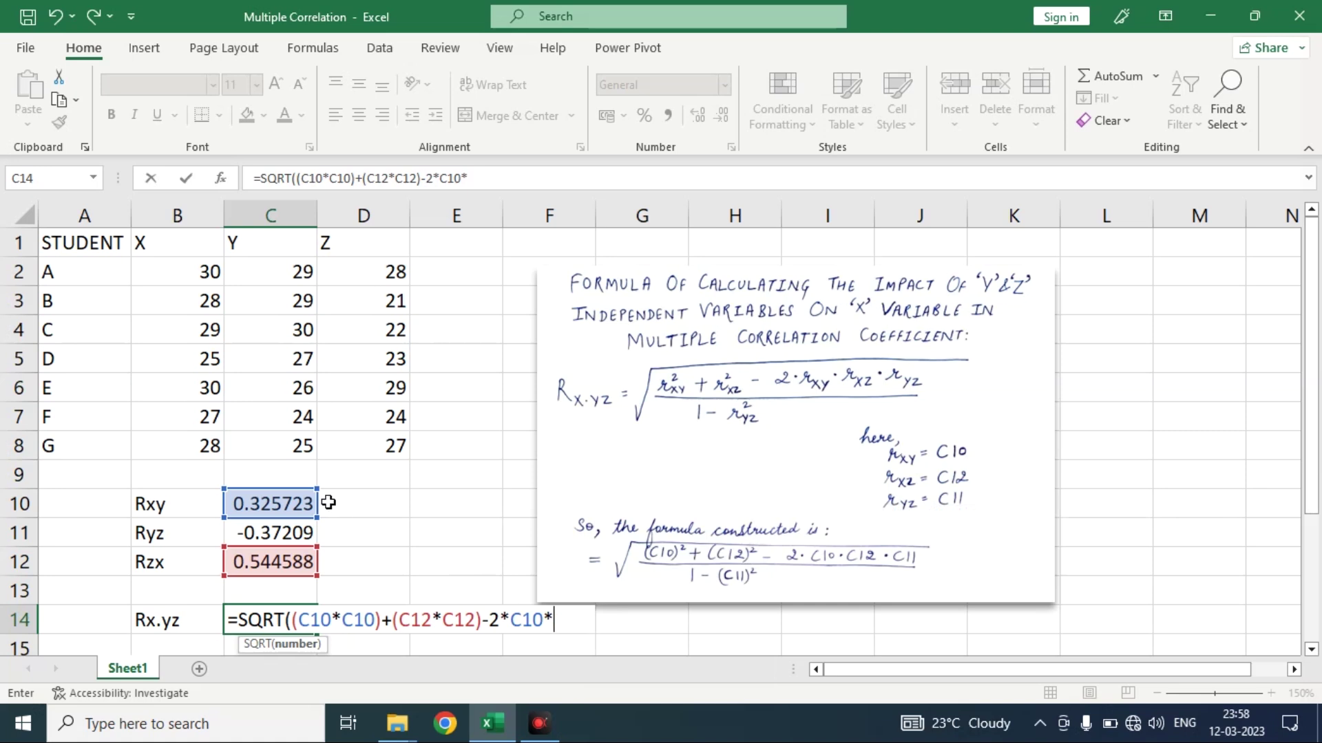
pyautogui.click(266, 563)
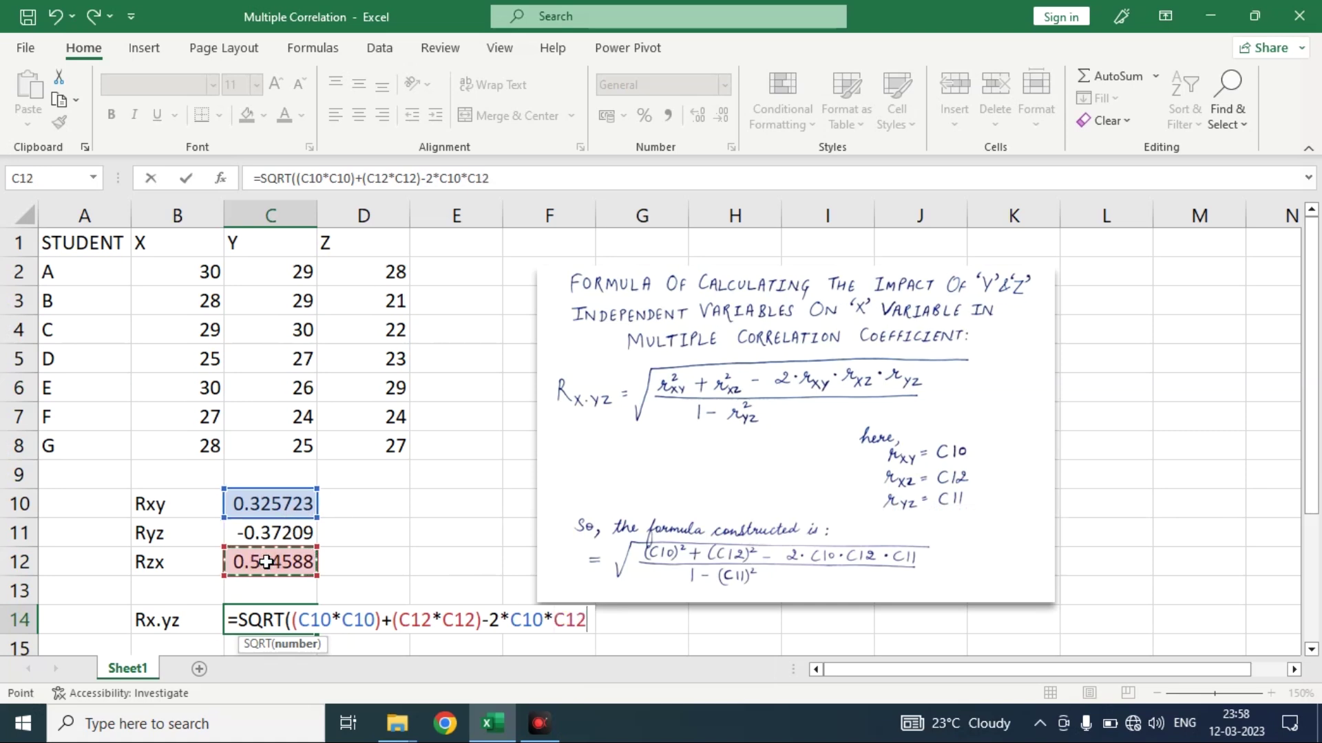
pyautogui.write('*(')
pyautogui.press('BackSpace')
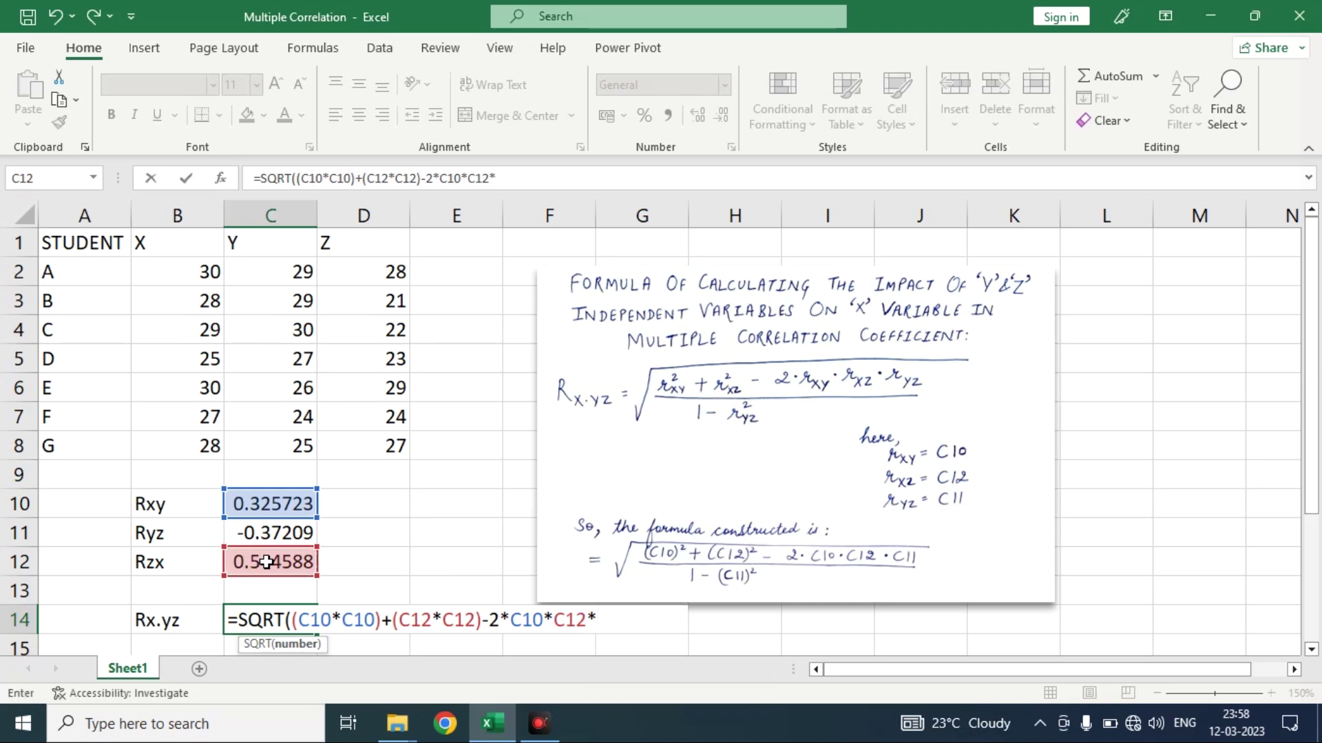
pyautogui.click(239, 536)
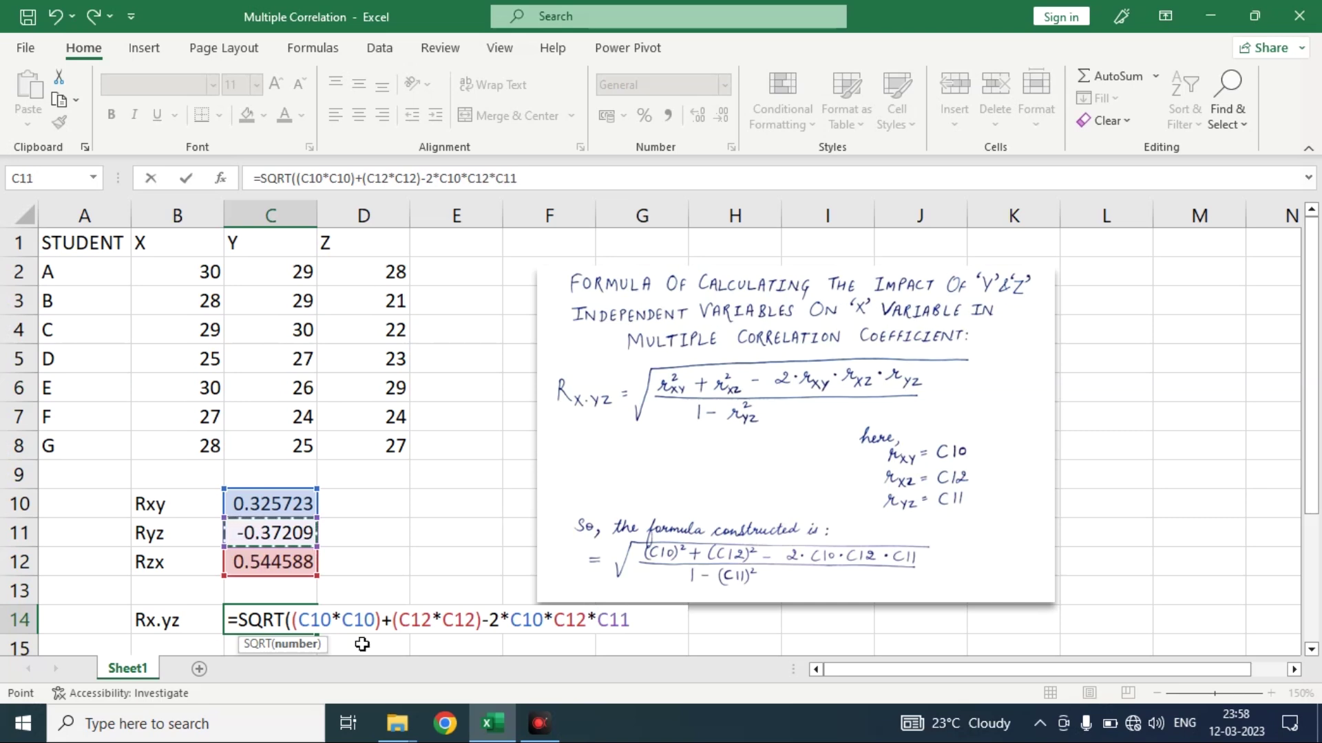
# Step: Enclose the whole numerator of the C14 formula in its own parentheses and open a parenthesised denominator after it with /(
pyautogui.write(')')
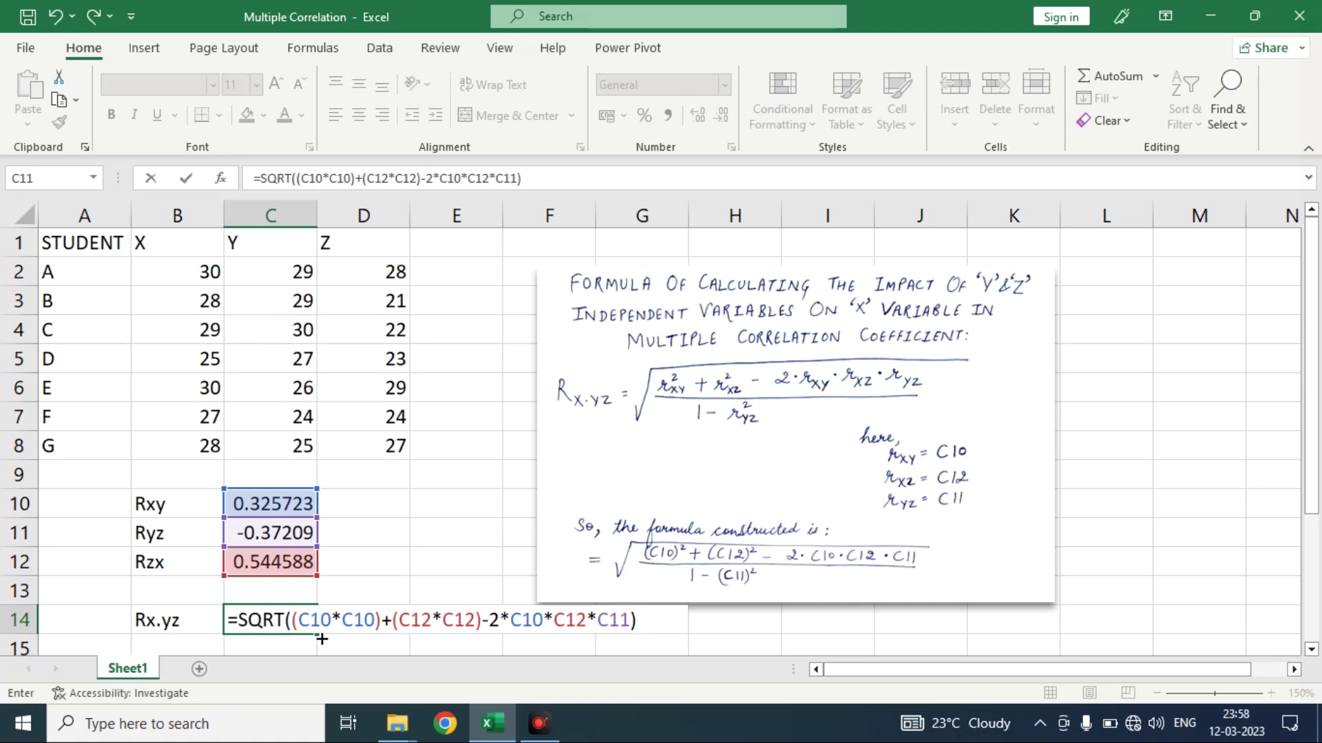
pyautogui.click(287, 621)
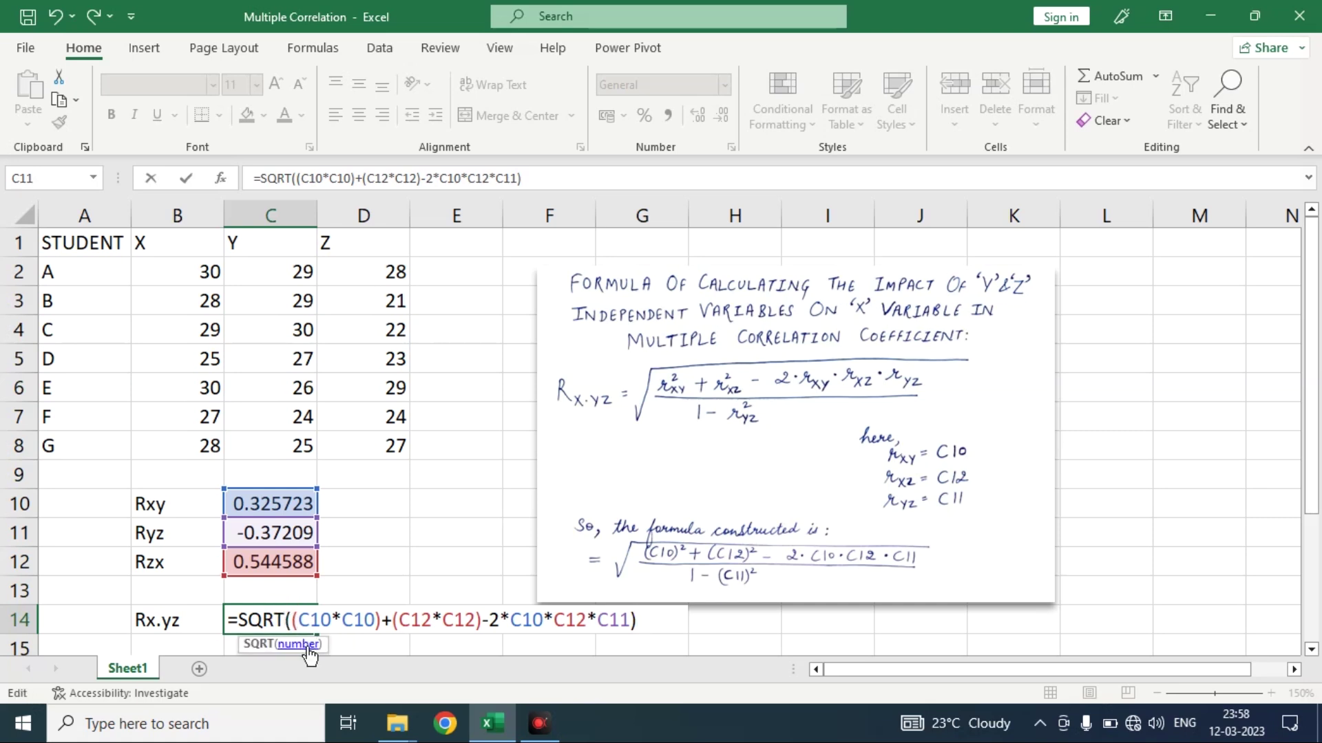
pyautogui.write('(')
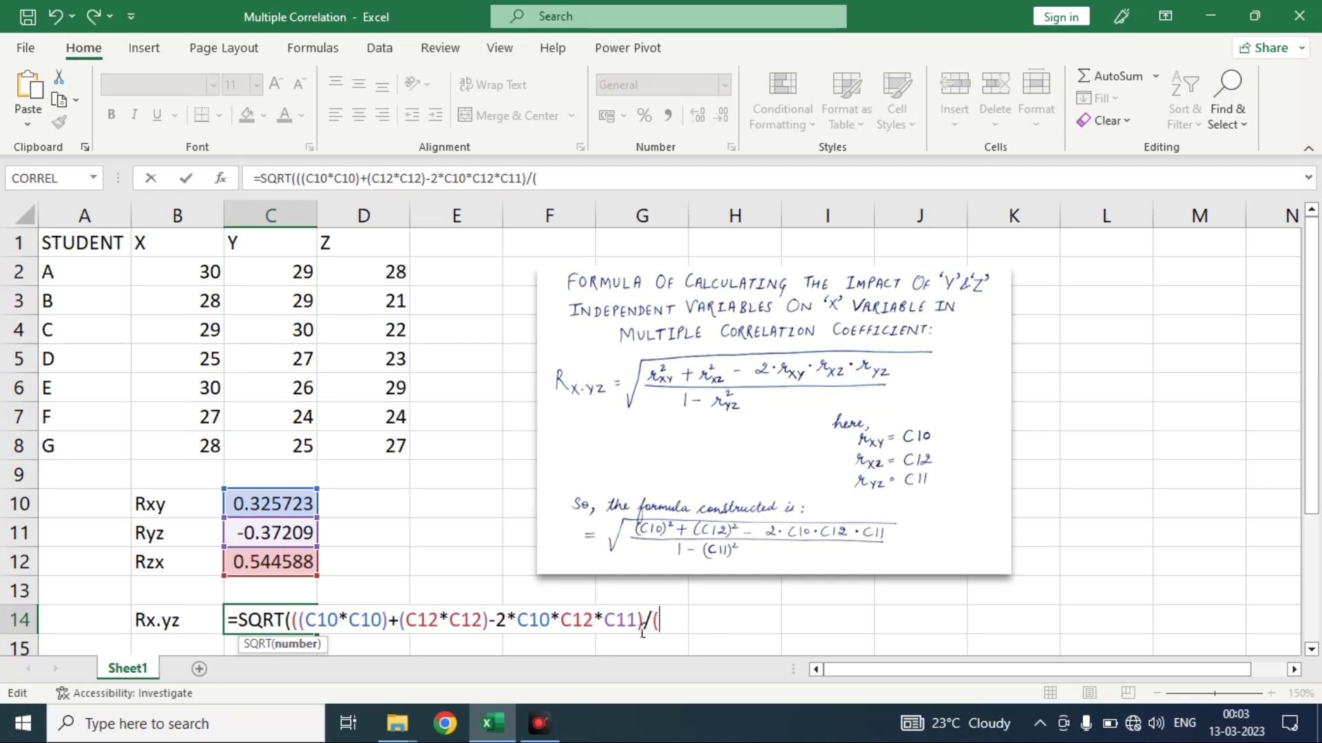
# Step: Complete the denominator of the C14 formula as (1-(C11*C11)), with the squared Ryz term in its own parentheses
pyautogui.write('1-')
pyautogui.click(287, 539)
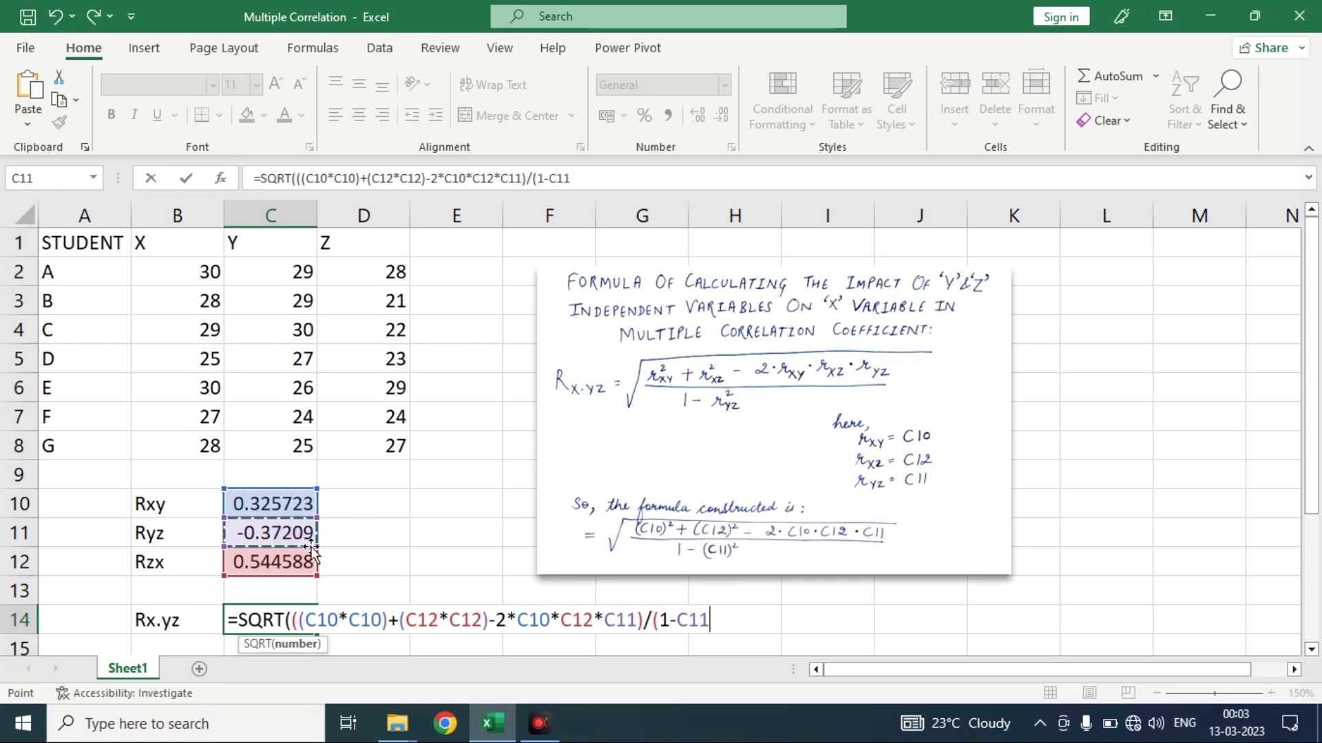
pyautogui.click(679, 620)
pyautogui.write('(C10')
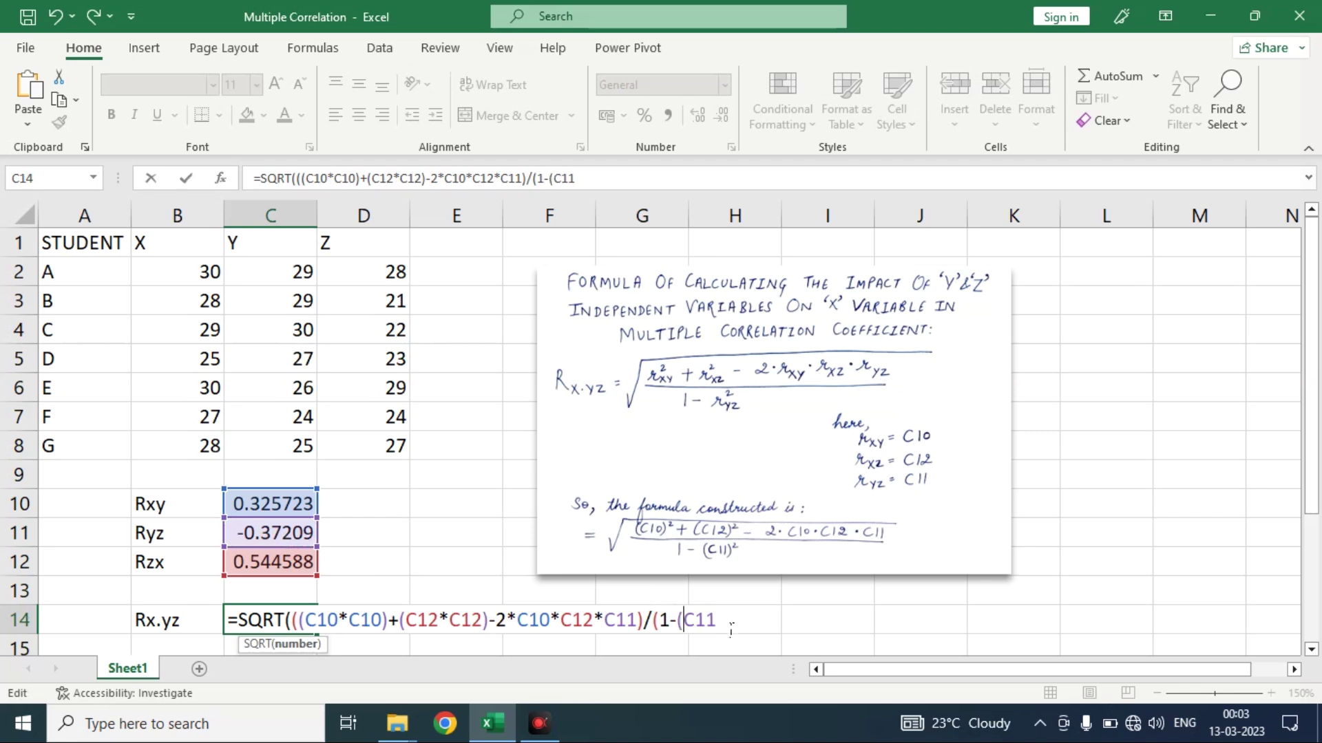
pyautogui.write('*')
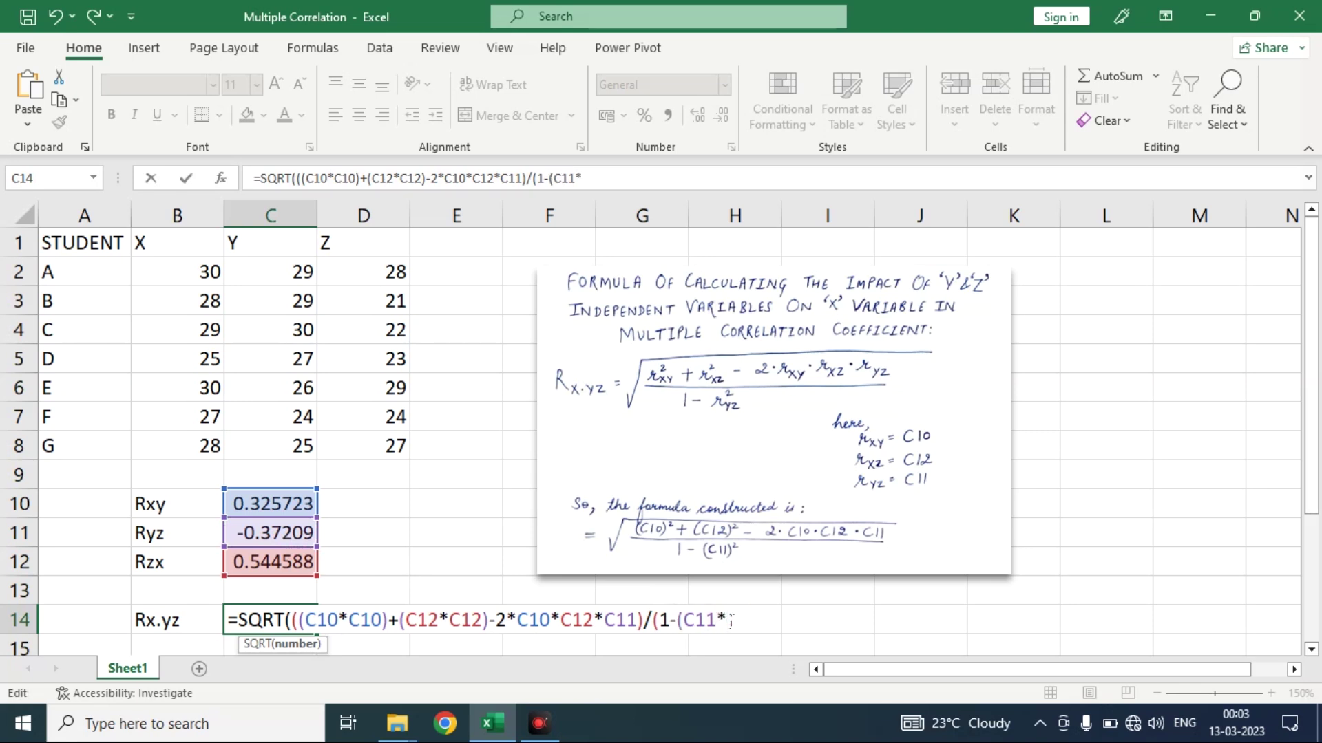
pyautogui.click(294, 537)
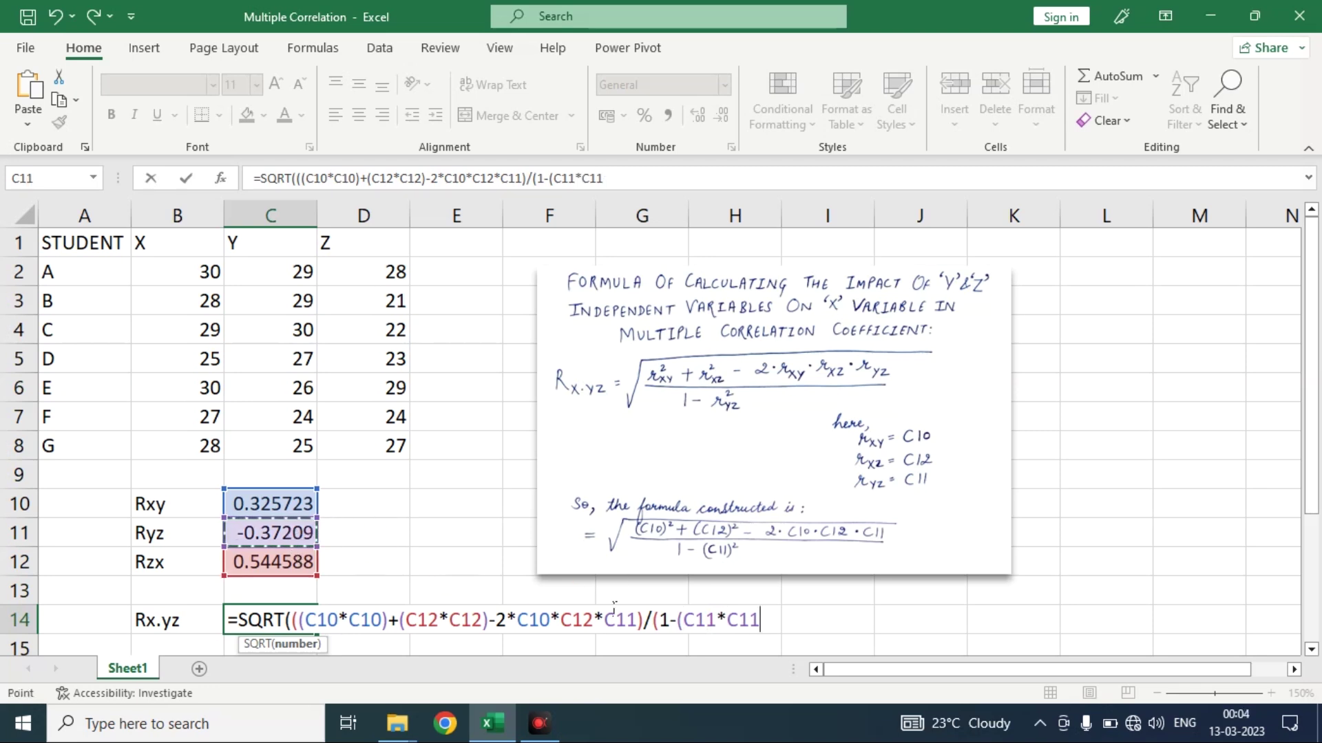
pyautogui.write('))')
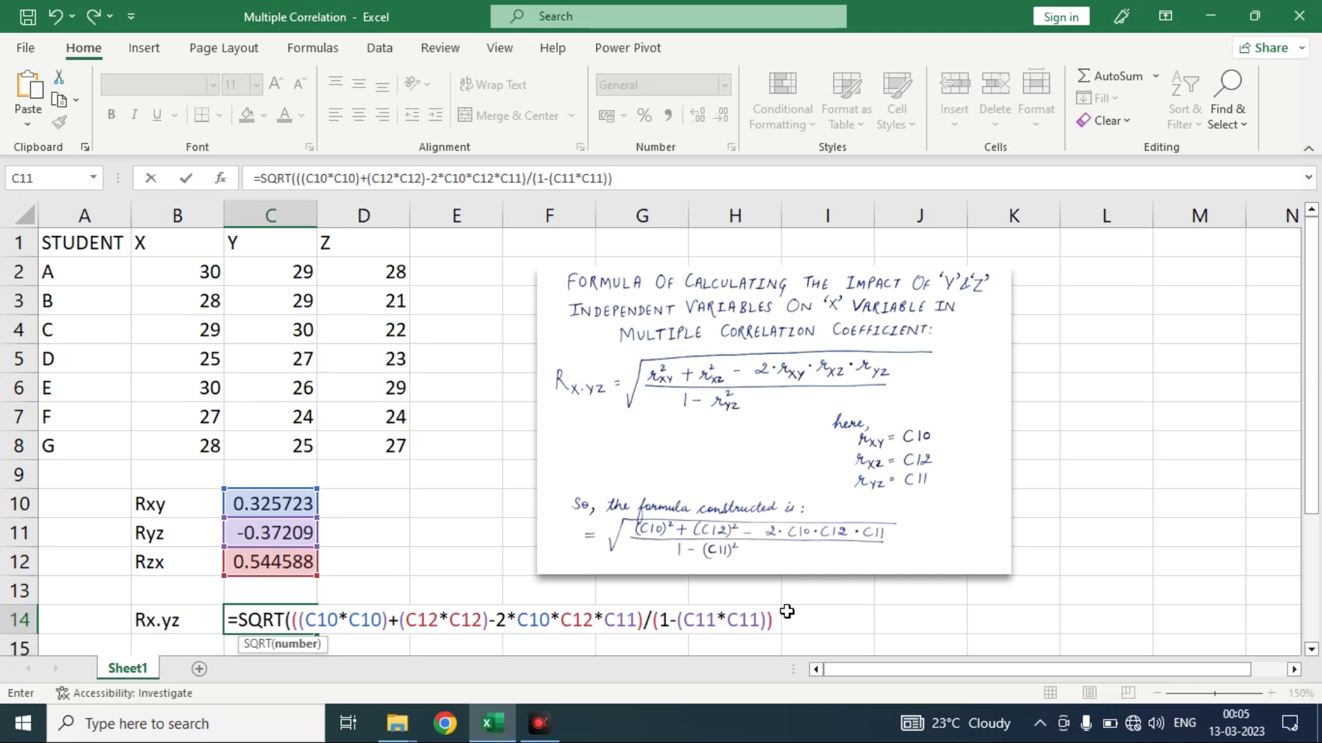
# Step: Close the outer SQRT parenthesis, commit the Rx.yz formula, and reselect C14 to review it
pyautogui.write(')')
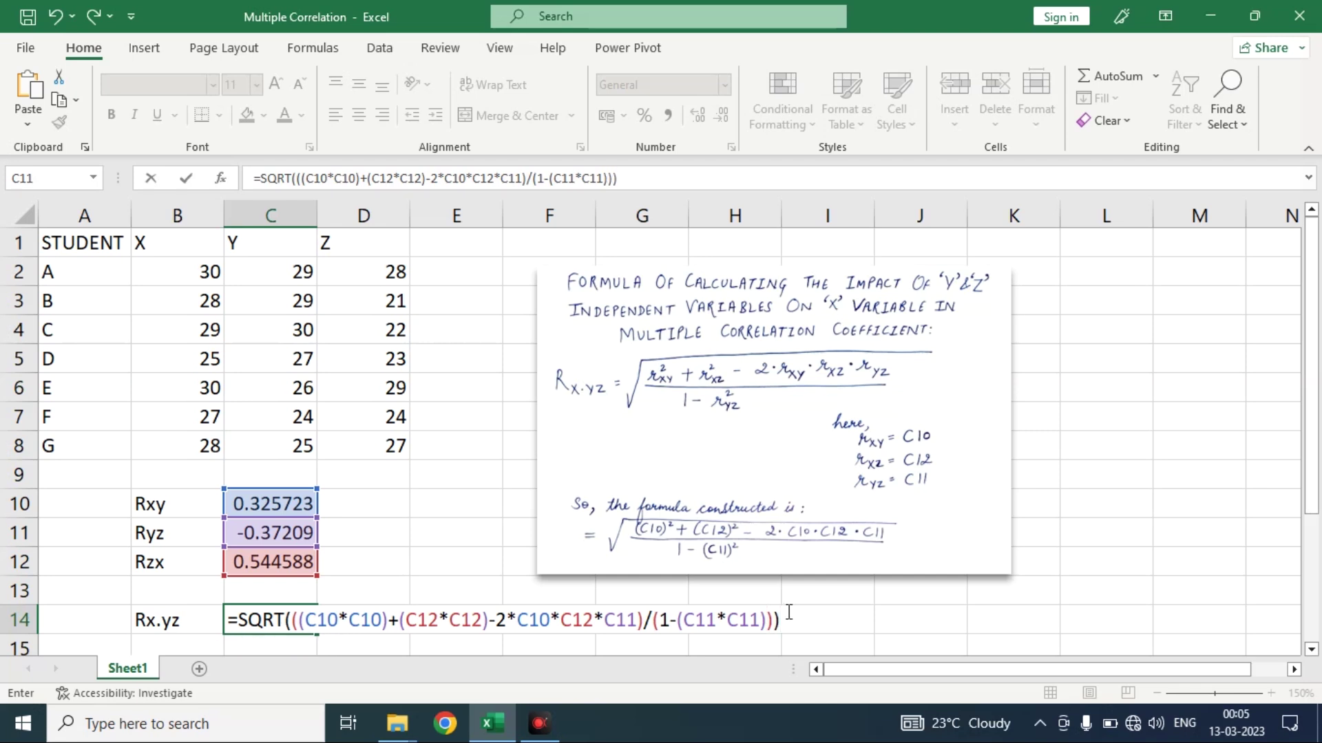
pyautogui.press('Return')
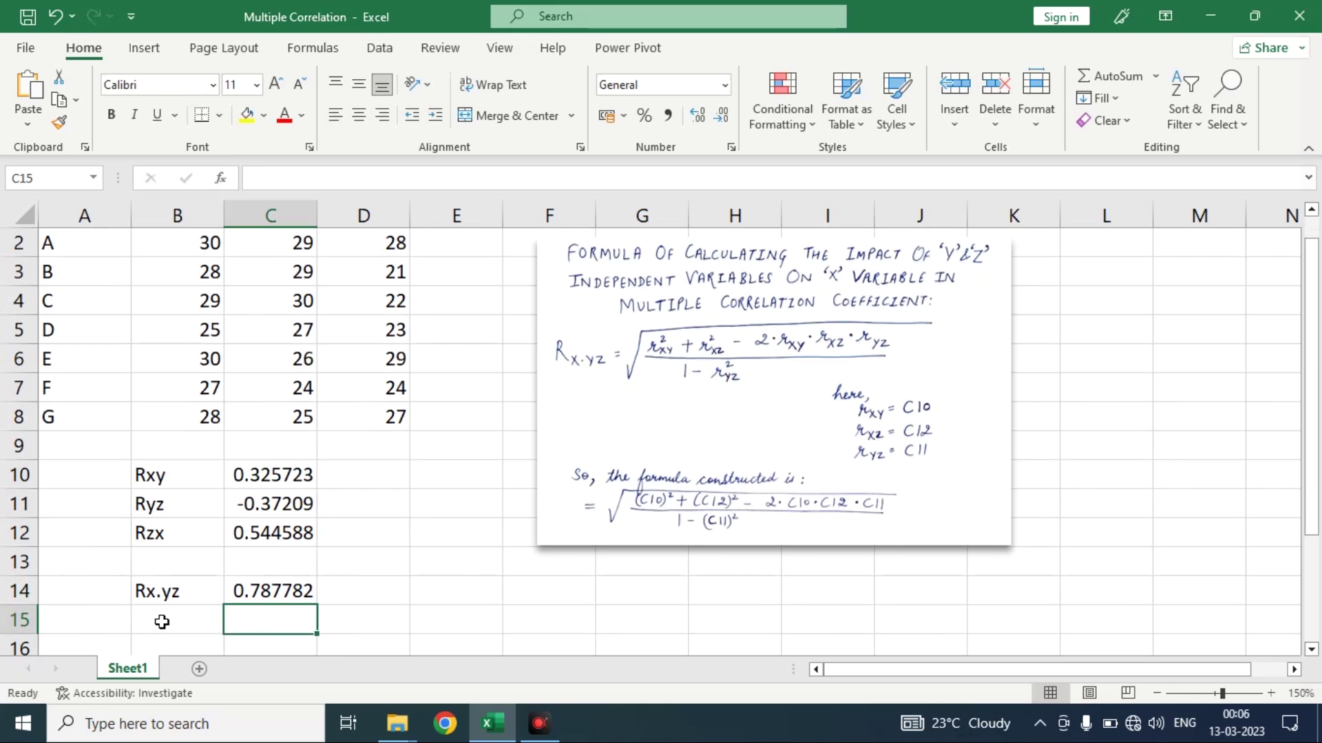
pyautogui.click(303, 585)
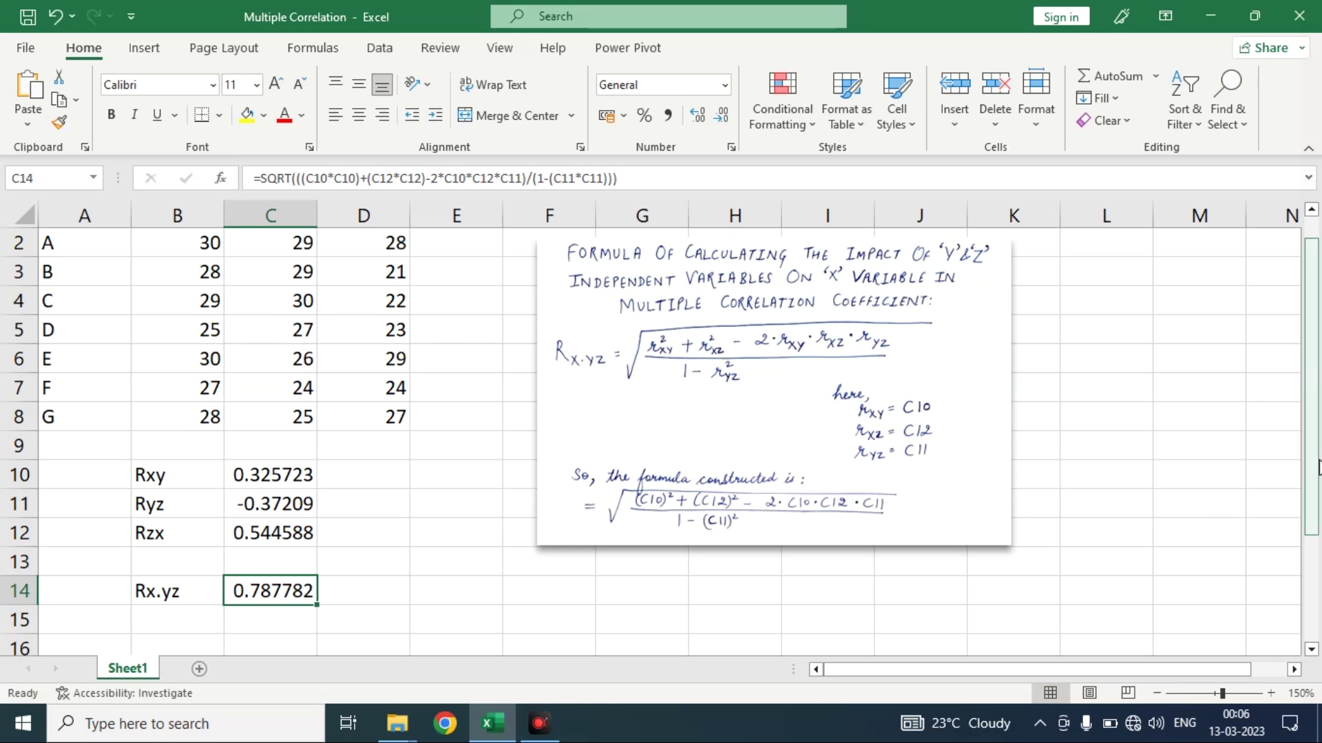
pyautogui.scroll(1, 1260, 461)
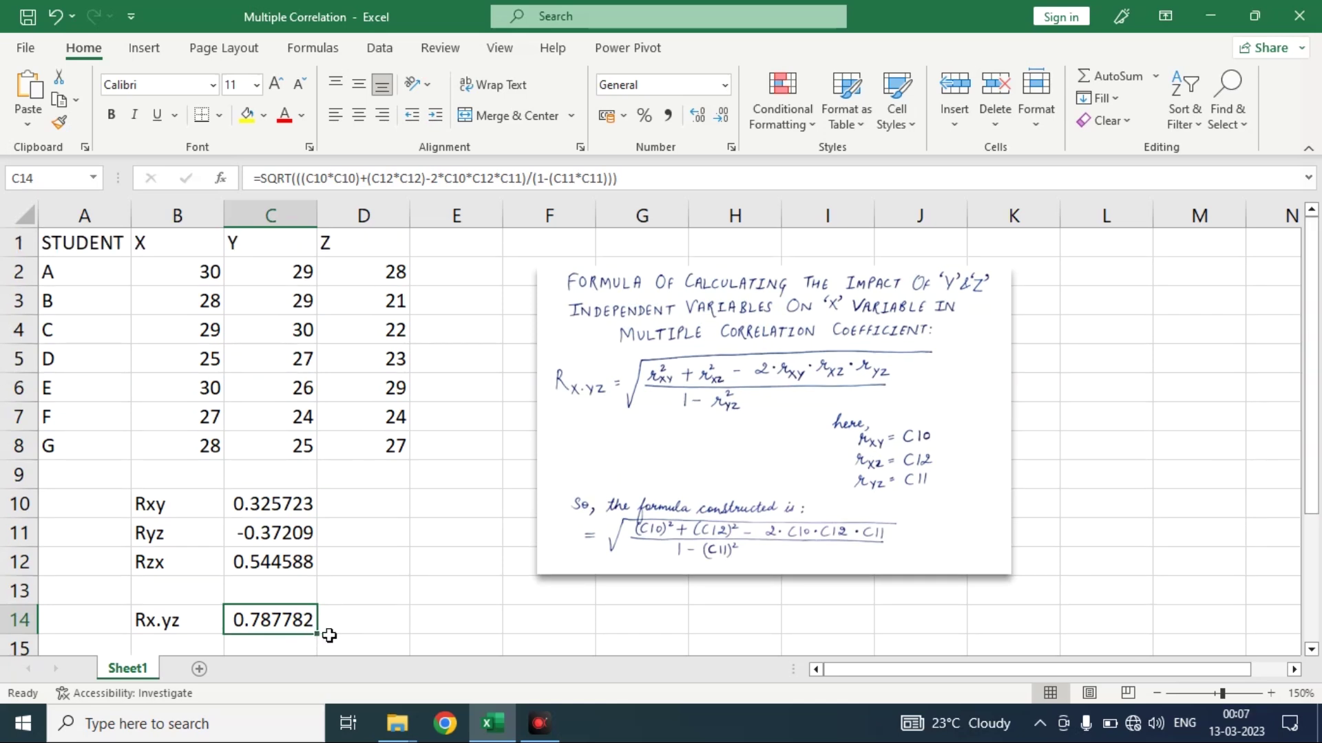